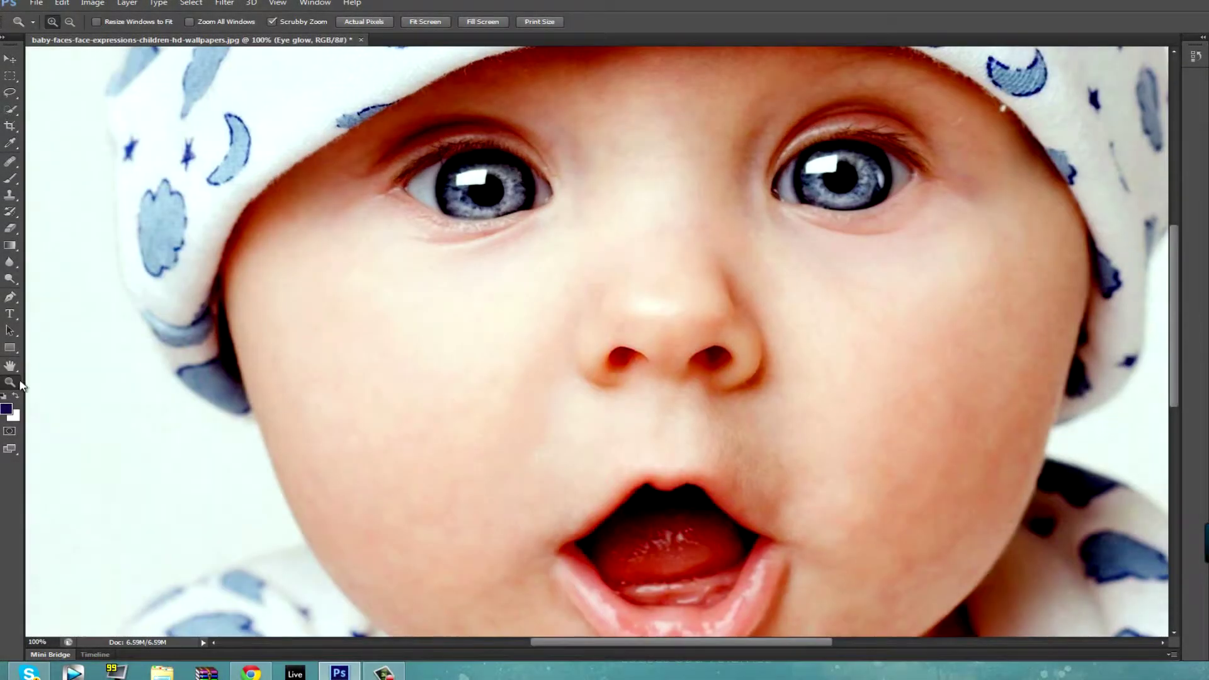
- Check the toning tool flyout and keep the Dodge tool selected
right_click(17, 281)
left_click(70, 277)
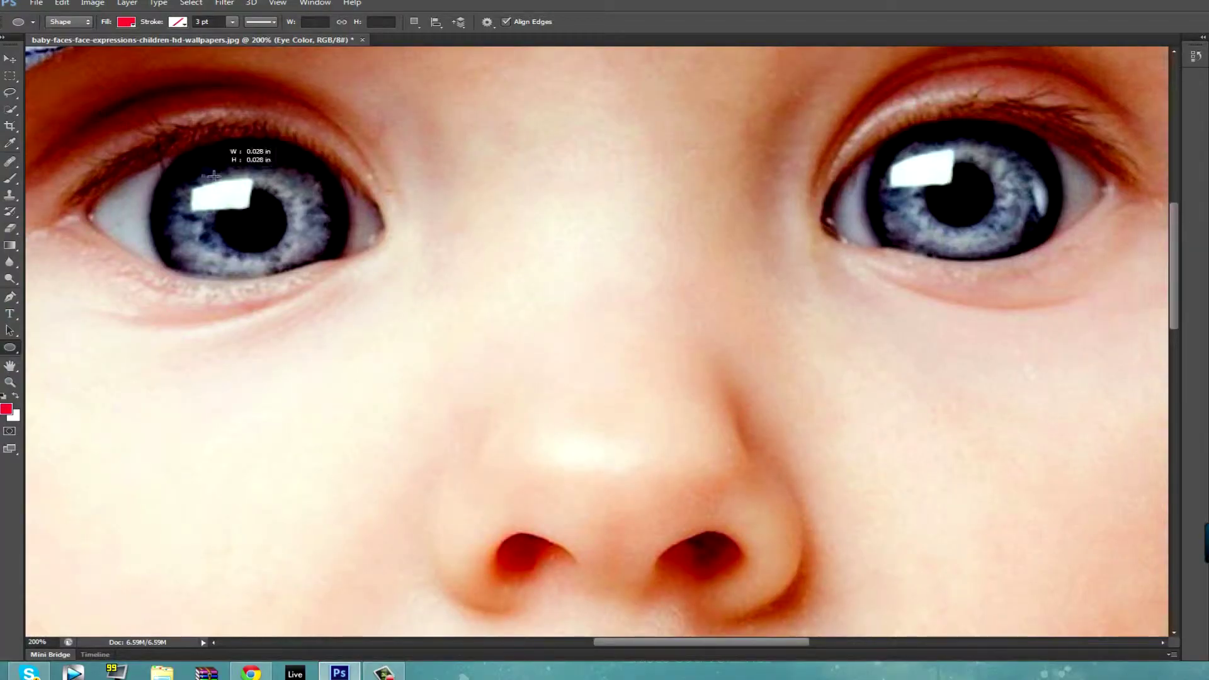
- Draw a red circle over the left eye, move it up, then undo the attempt
left_click_drag(201, 175, 351, 310)
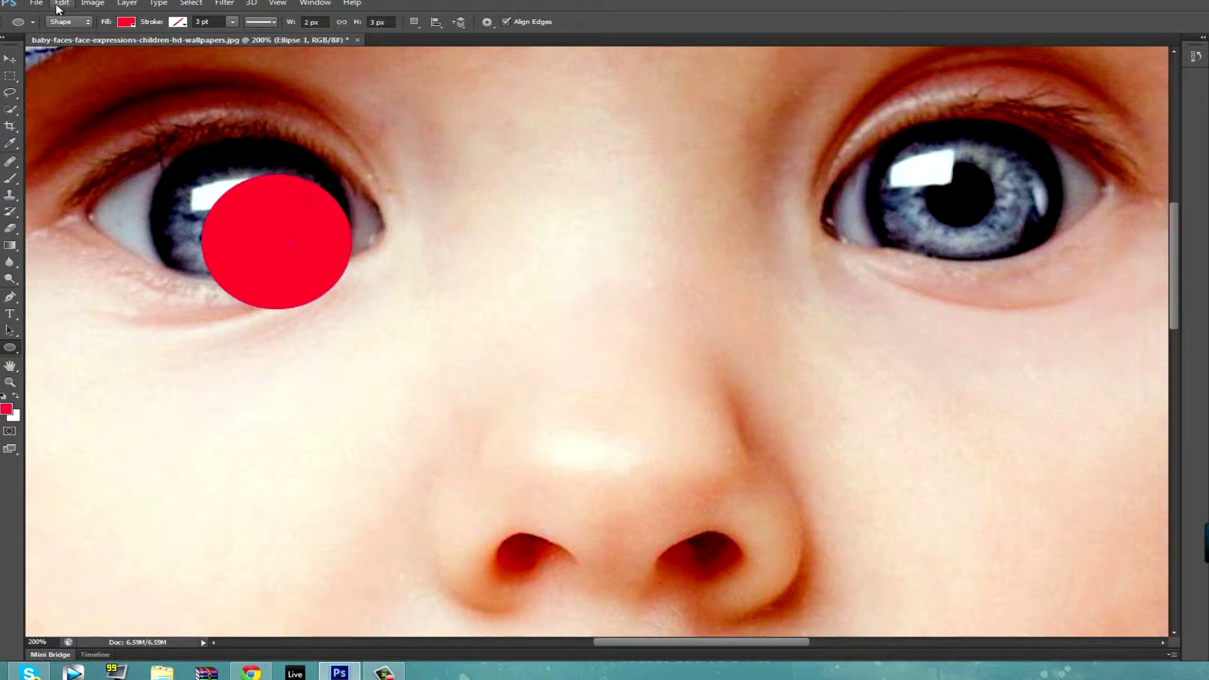
key("v")
mouse_move(276, 231)
left_mouse_down()
mouse_move(219, 187)
mouse_move(248, 203)
left_mouse_up()
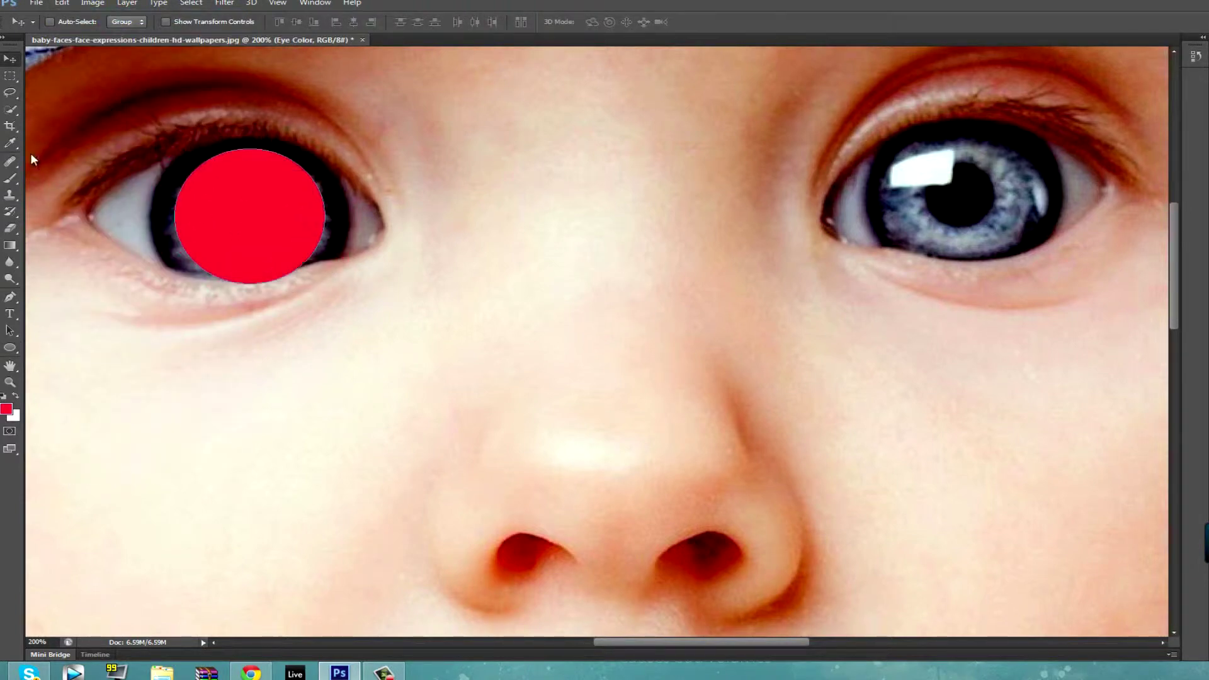
left_click(10, 348)
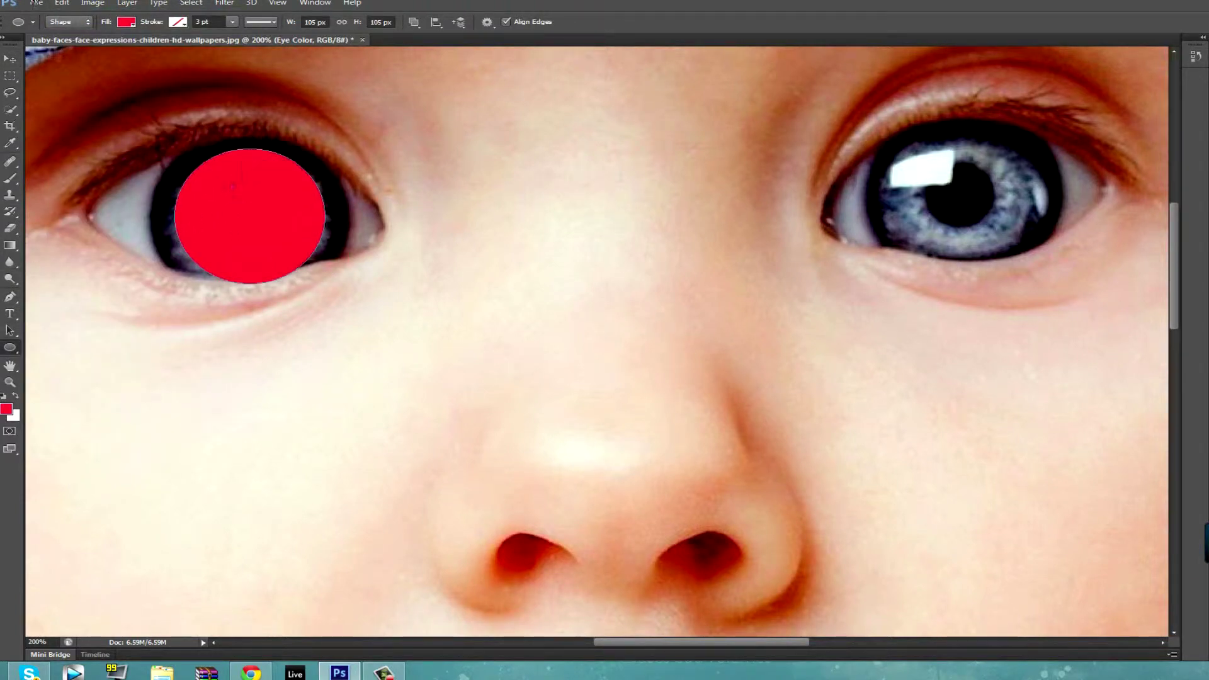
left_click(61, 3)
left_click(61, 3)
left_click(74, 21)
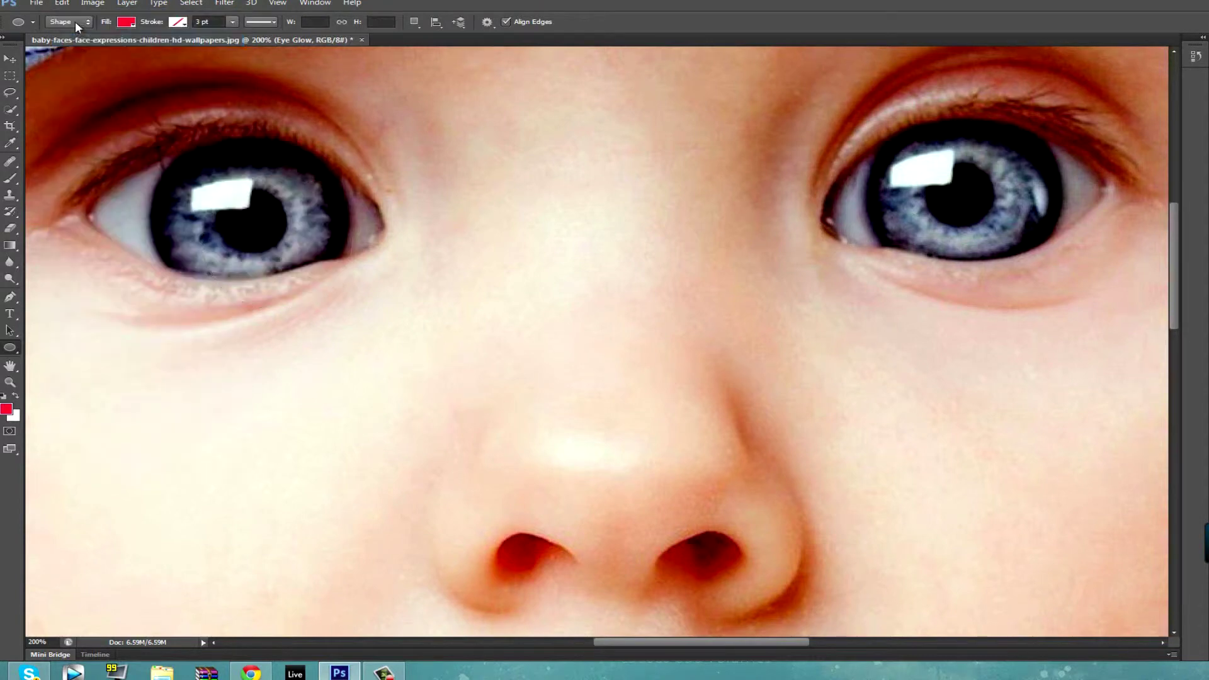
- Redraw the red circle over the left iris, then undo it again
left_click_drag(196, 134, 316, 250)
right_click(323, 329)
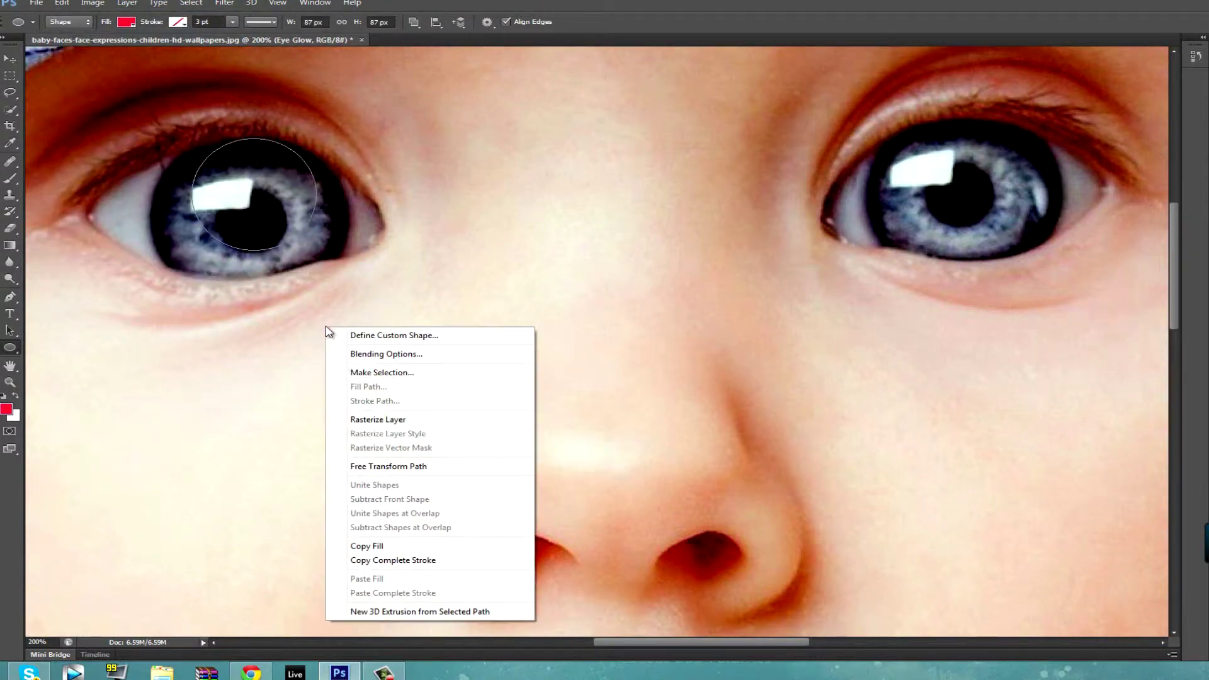
key("Escape")
left_click(62, 3)
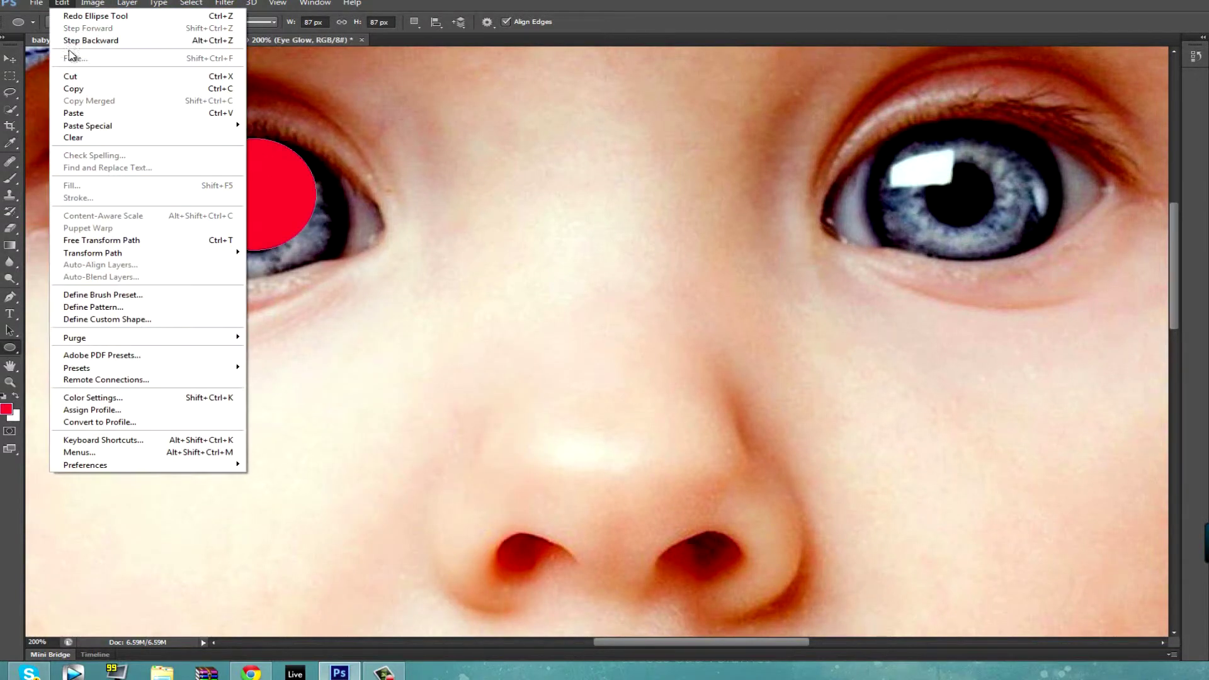
left_click(69, 37)
- Draw a larger red circle over the left eye and nudge it into place
left_click_drag(189, 123, 428, 338)
key("v")
mouse_move(285, 214)
left_mouse_down()
mouse_move(308, 215)
mouse_move(264, 205)
left_mouse_up()
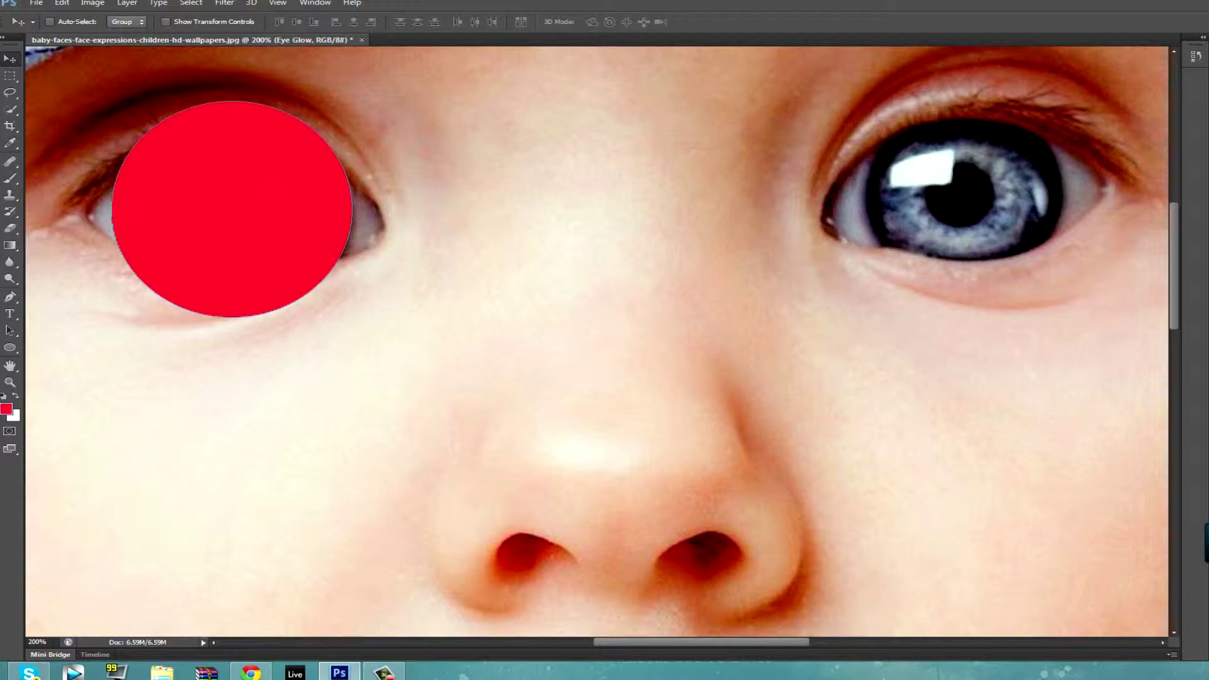
key("alt+bracketleft")
- Switch to the Eraser and rasterize the eye colour shape
left_click(62, 3)
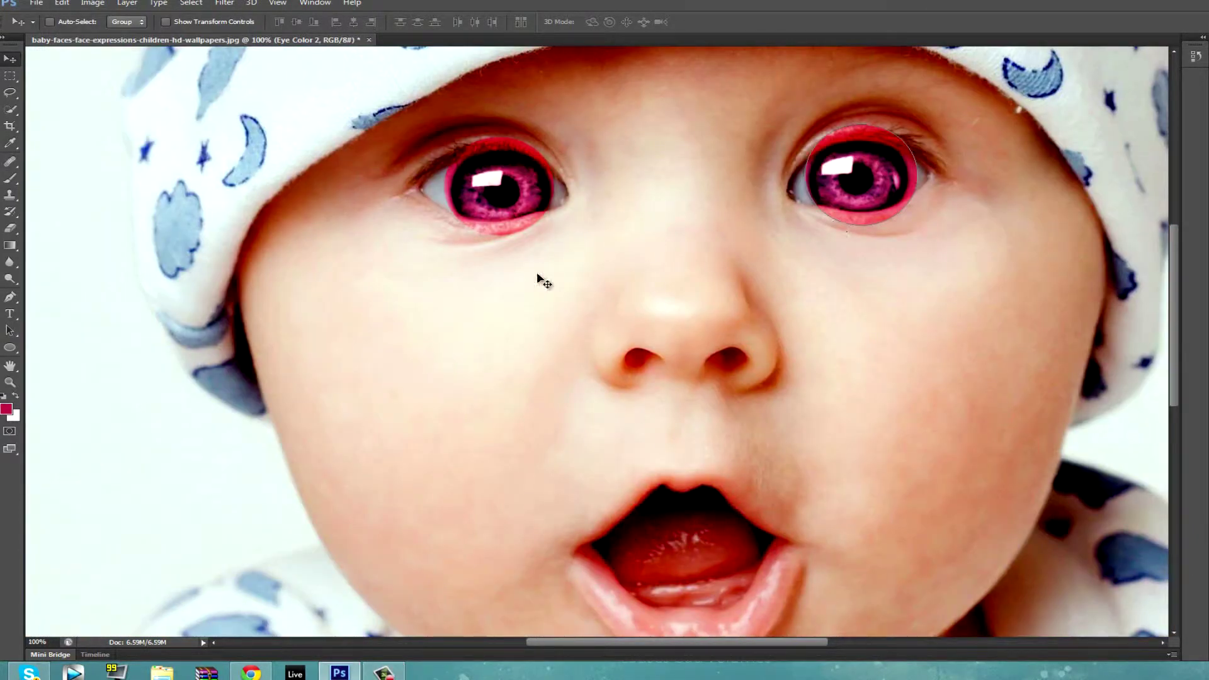
left_click(381, 671)
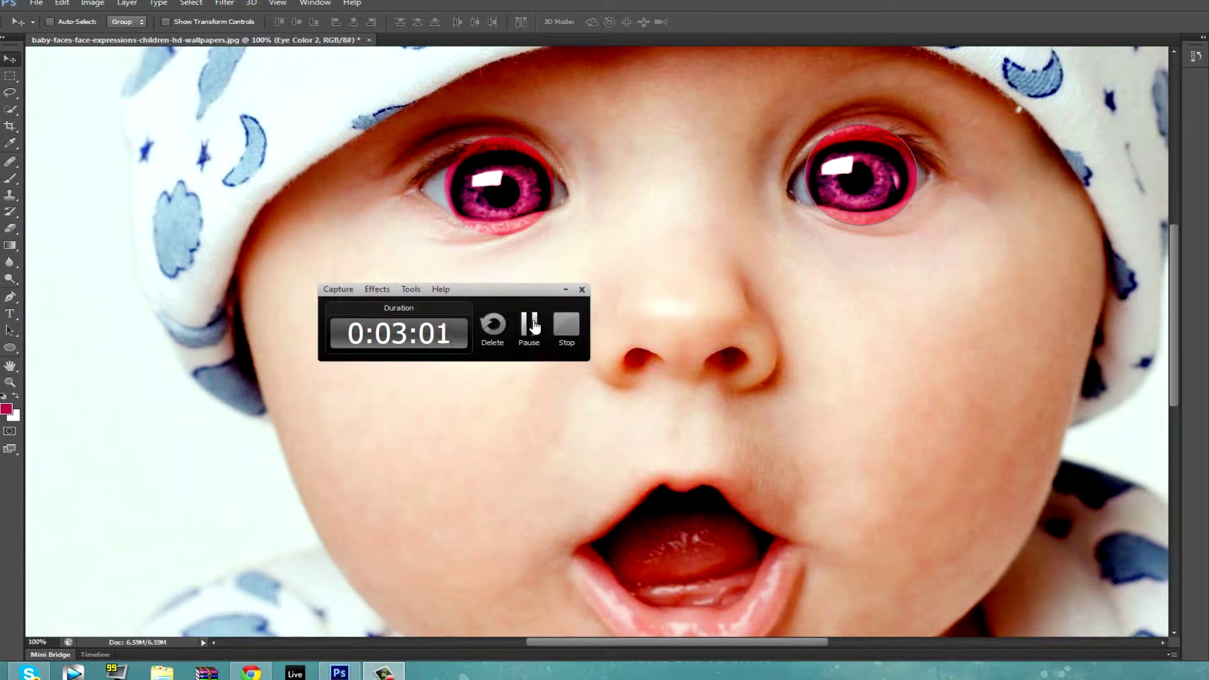
key("e")
left_click(488, 139)
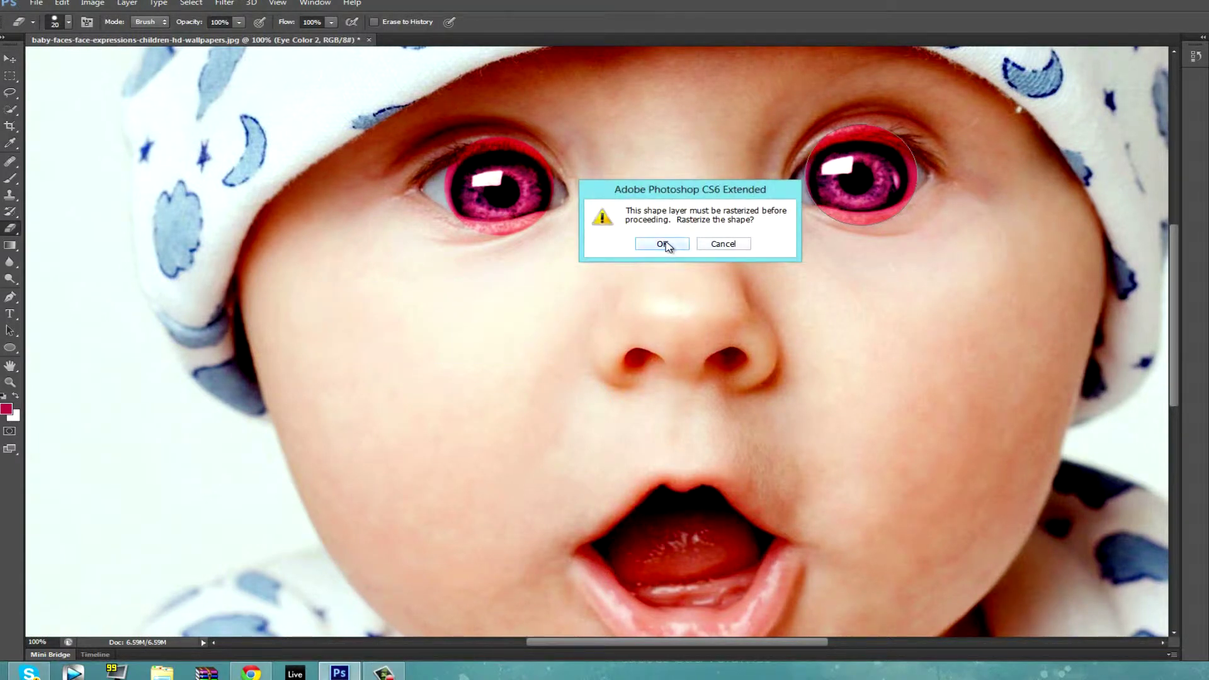
left_click(663, 244)
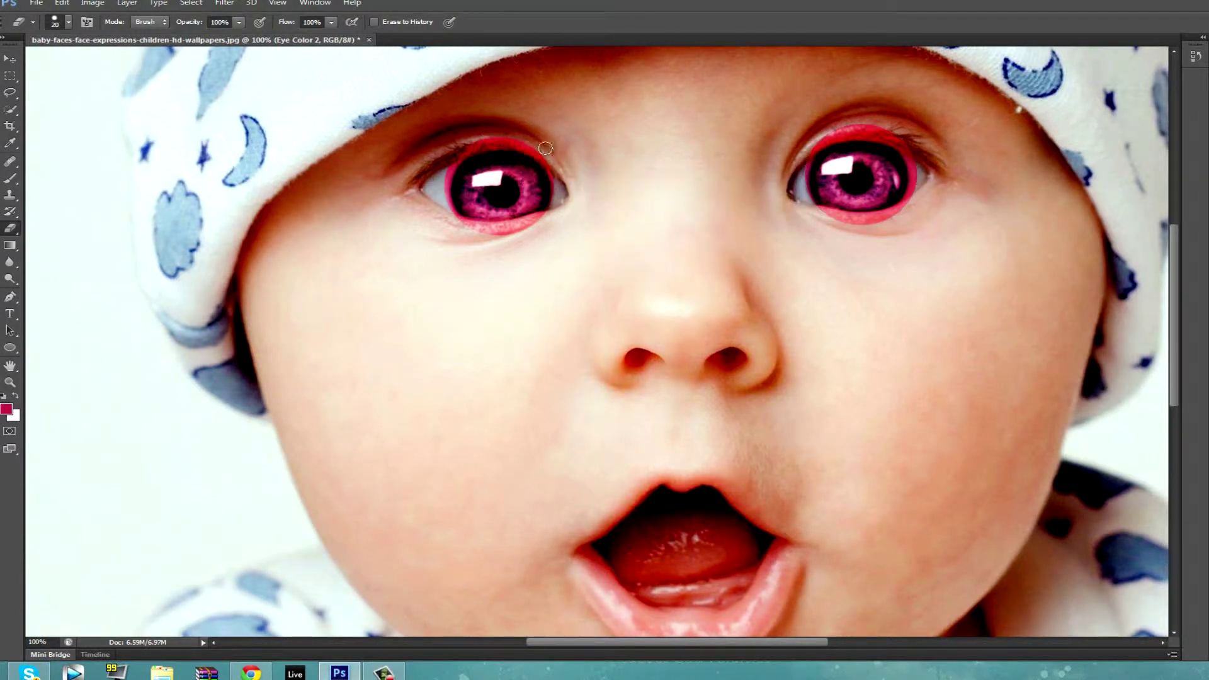
- Erase pink spill above and below both irises, undoing the lower-lid stroke
left_click_drag(545, 148, 561, 148)
left_click_drag(890, 137, 909, 145)
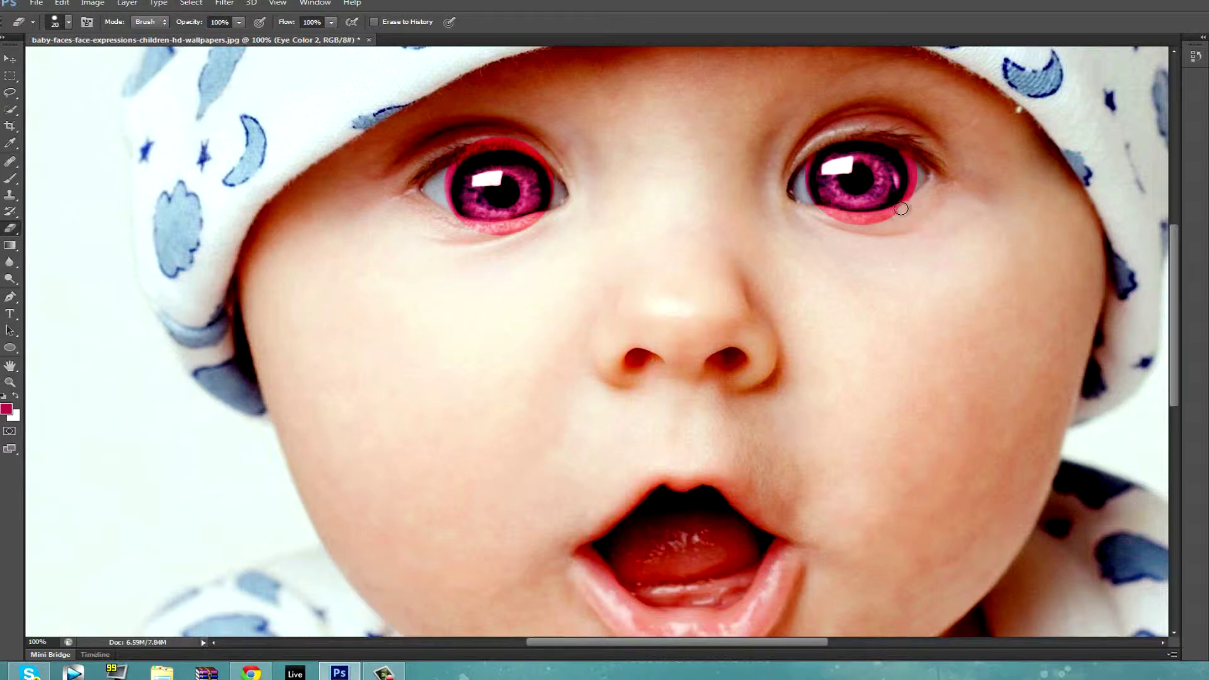
mouse_move(901, 208)
left_mouse_down()
mouse_move(815, 208)
mouse_move(898, 216)
mouse_move(914, 152)
left_mouse_up()
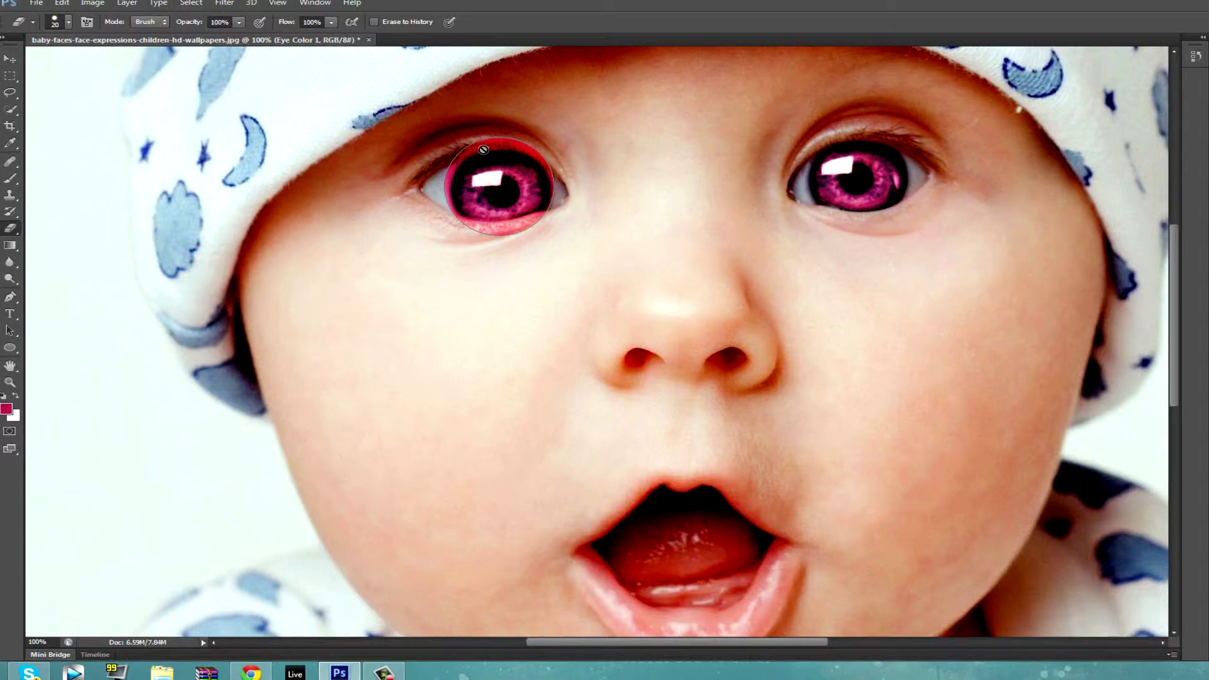
mouse_move(483, 149)
left_mouse_down()
mouse_move(508, 168)
mouse_move(469, 145)
mouse_move(541, 152)
mouse_move(523, 229)
mouse_move(448, 202)
mouse_move(458, 158)
left_mouse_up()
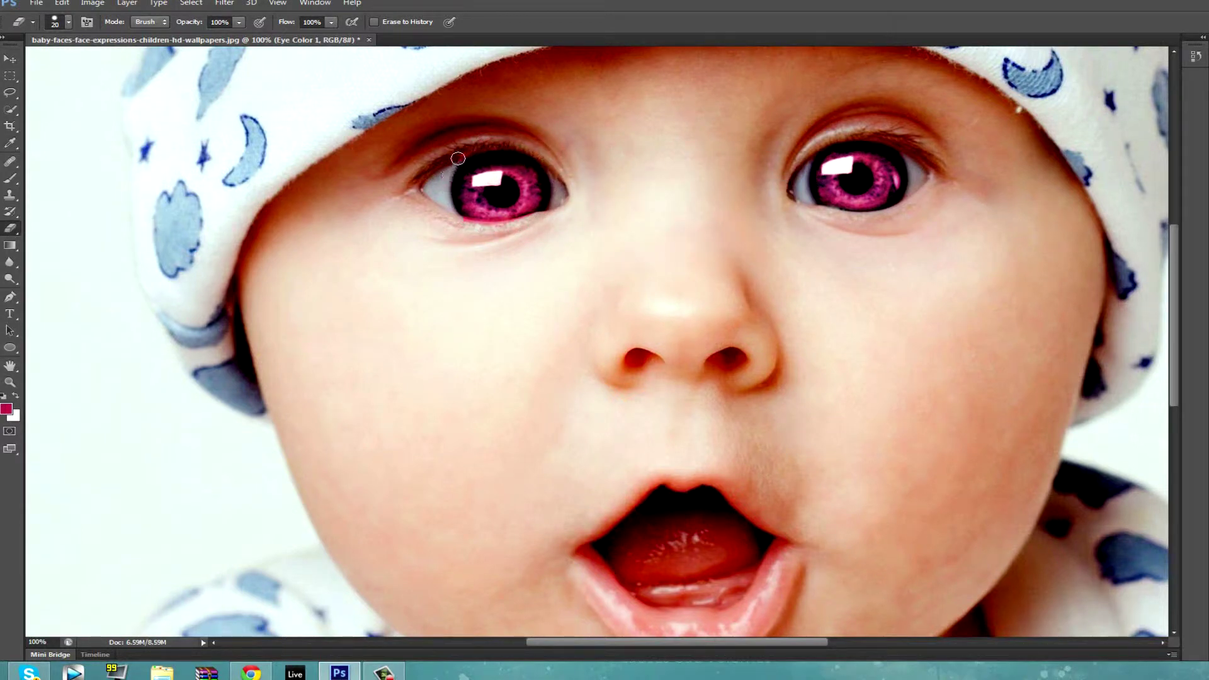
left_click_drag(535, 211, 467, 222)
left_click(62, 3)
- Undo the last stroke, re-erase the left iris's lower rim, and return to the Eraser
left_click(62, 4)
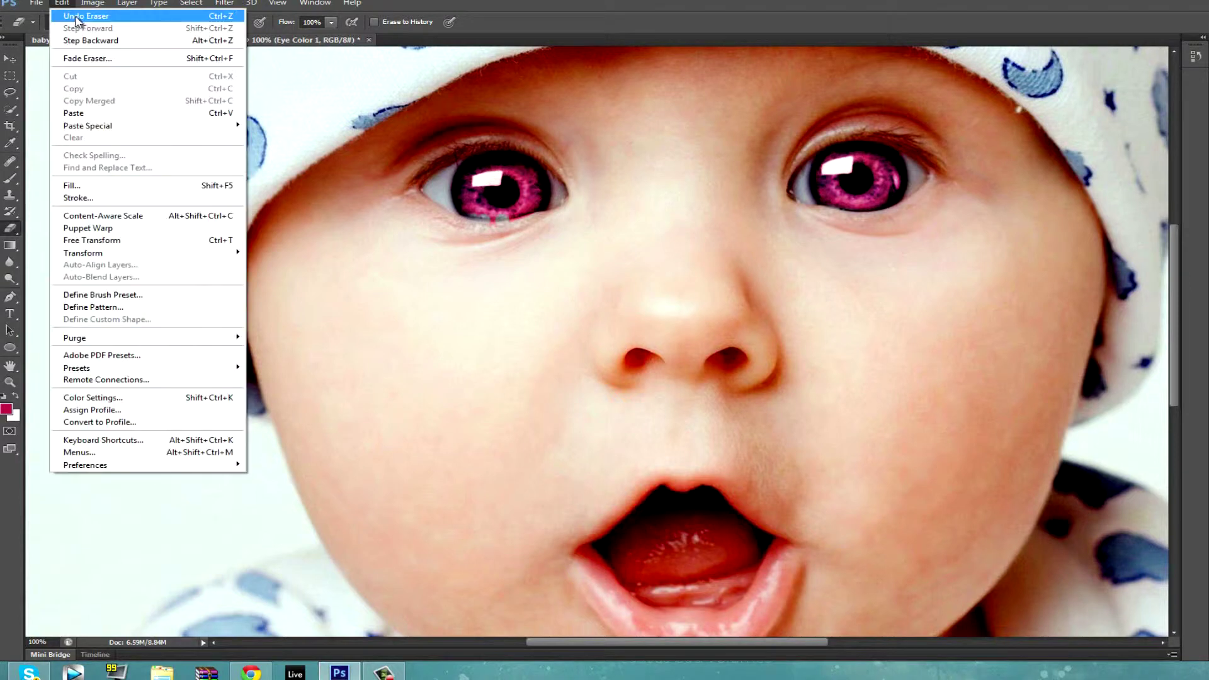
left_click(76, 14)
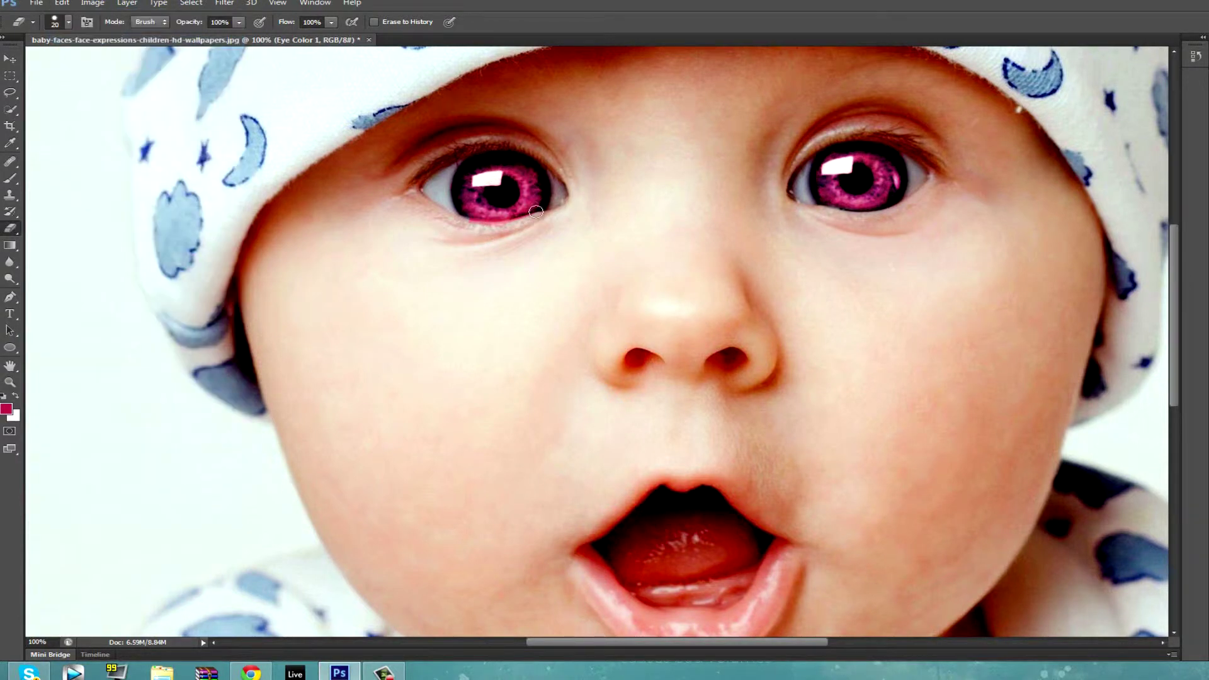
left_click_drag(535, 212, 463, 222)
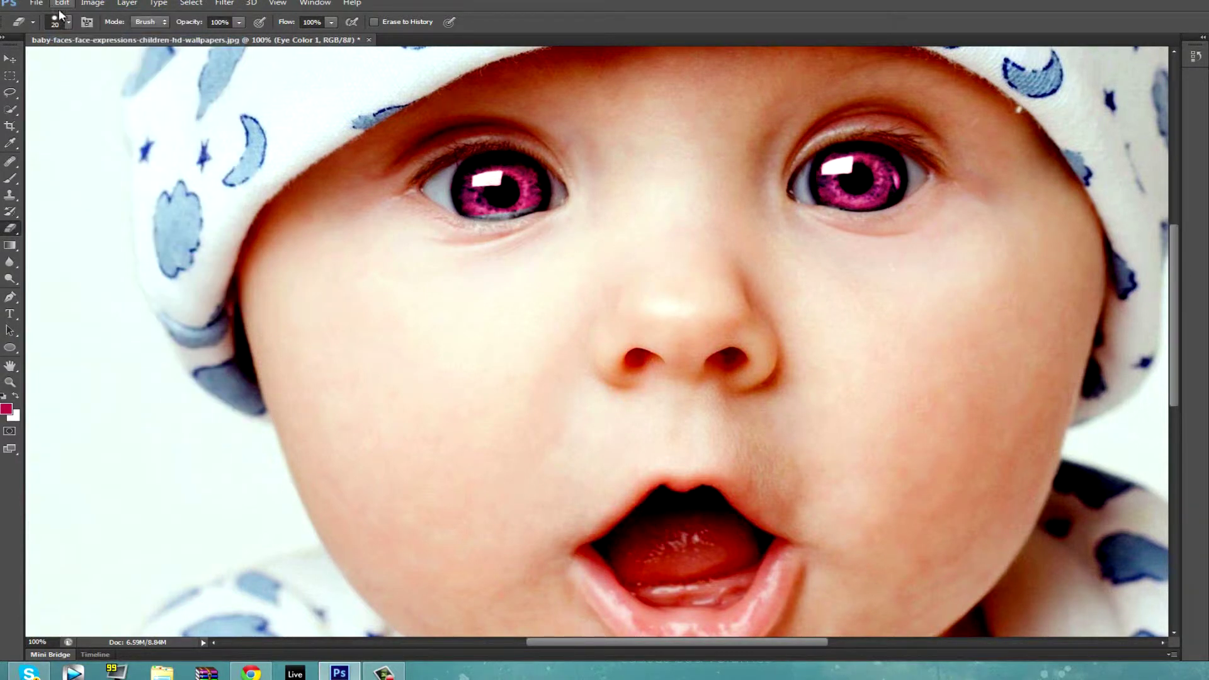
left_click(10, 109)
left_click(70, 111)
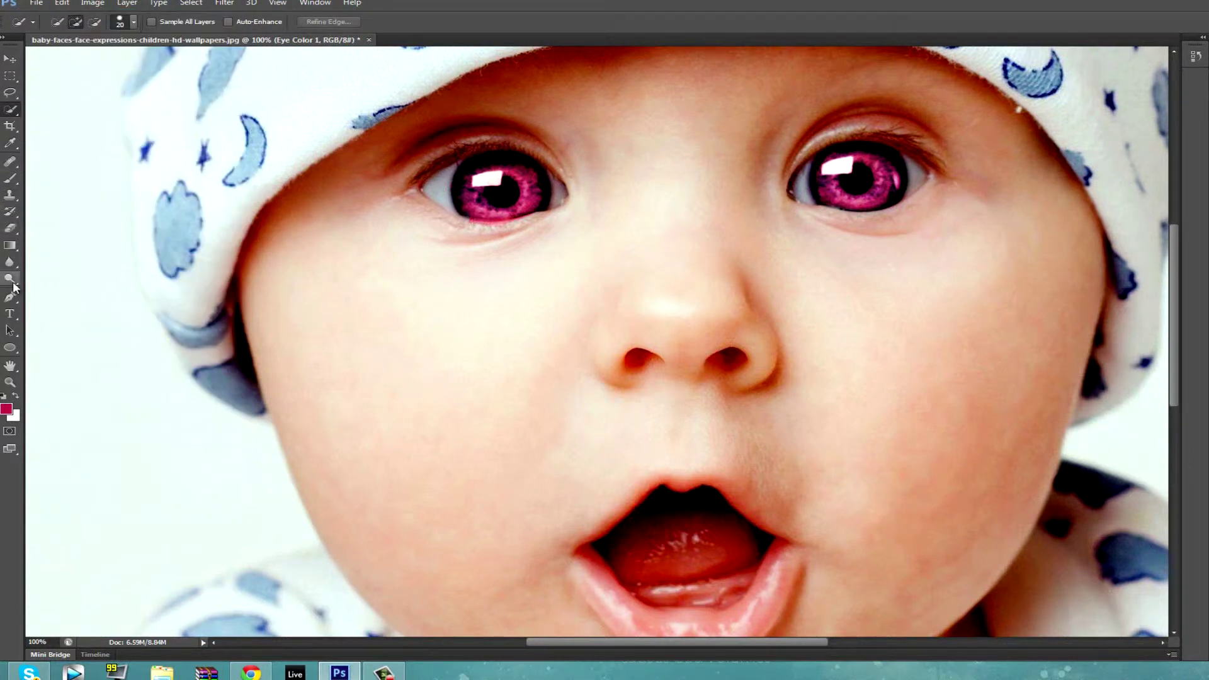
left_click(10, 228)
left_click(74, 226)
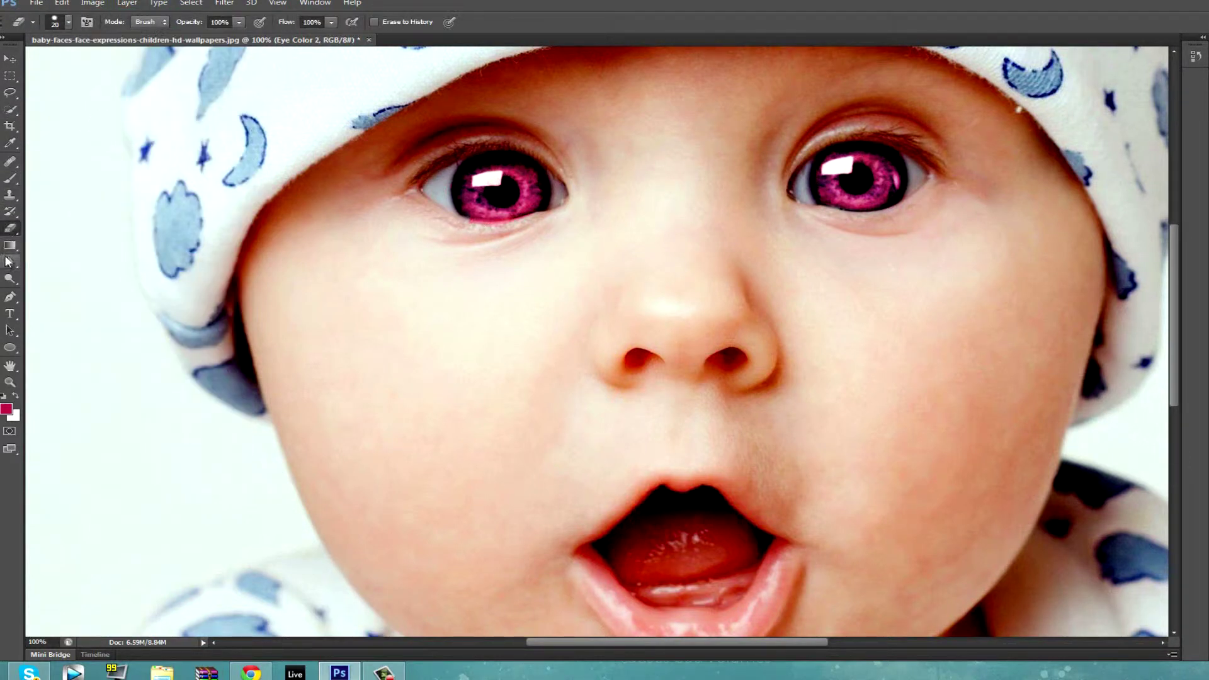
- On the Eye Color 2 layer, erase the left iris's lower rim with a 14 px brush
key("alt+]")
left_click(67, 23)
type("14")
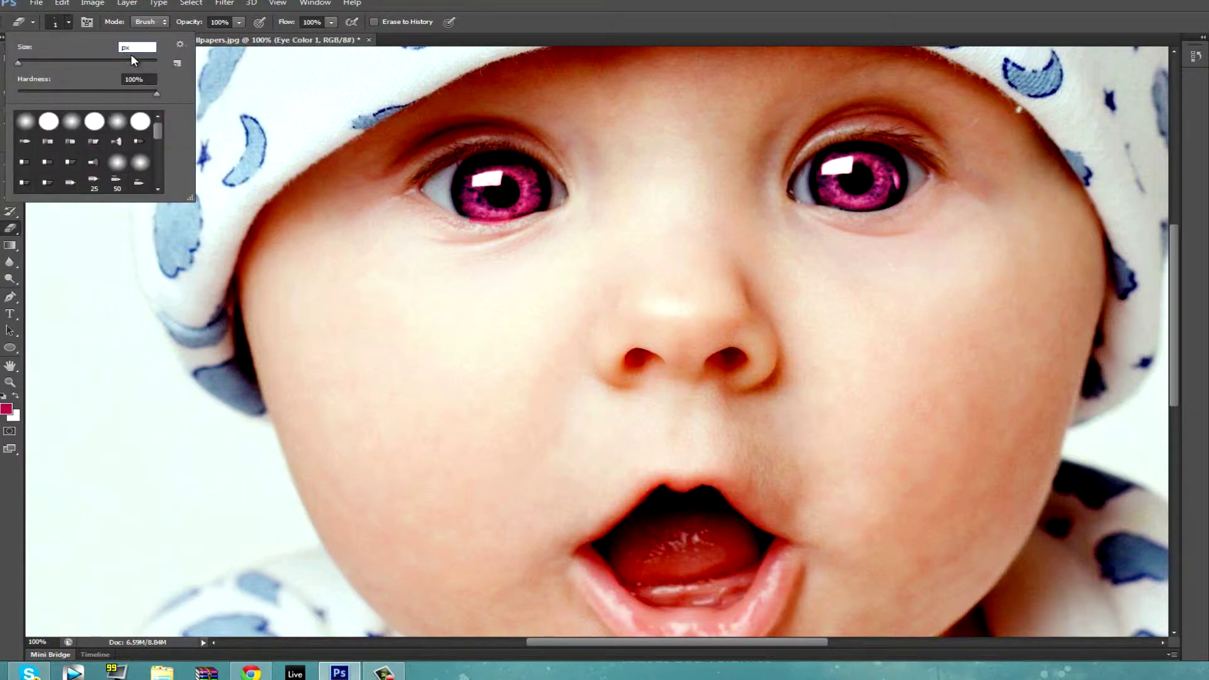
key("Return")
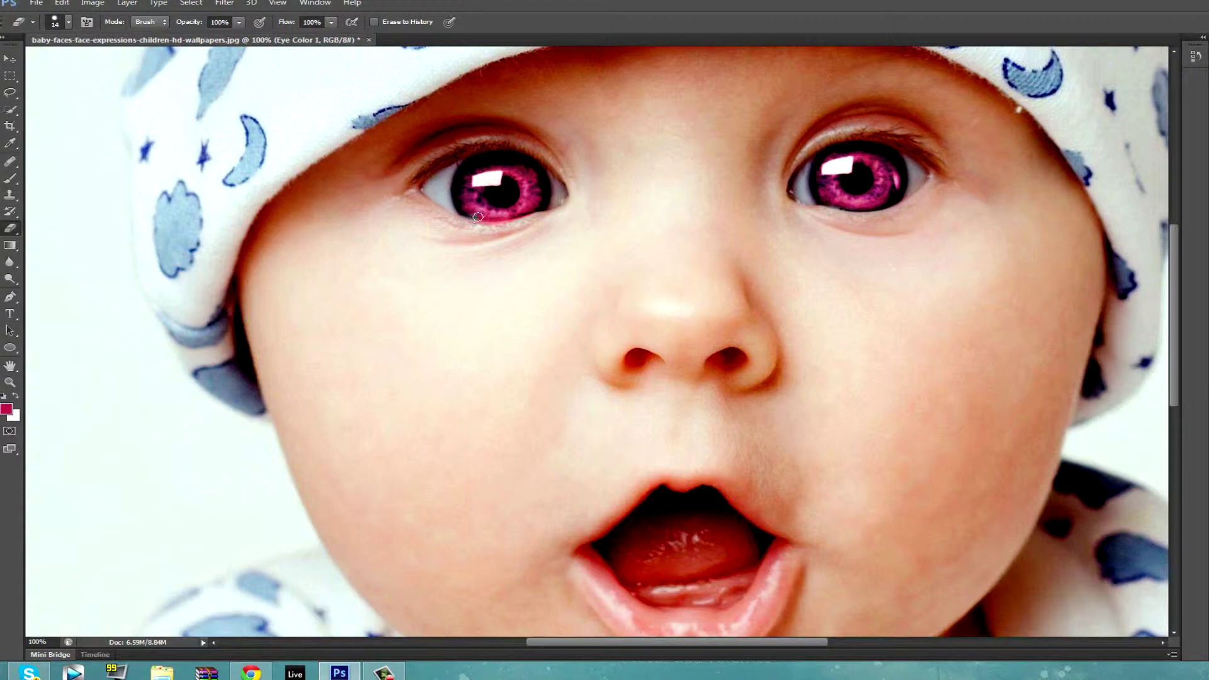
left_click_drag(522, 216, 483, 220)
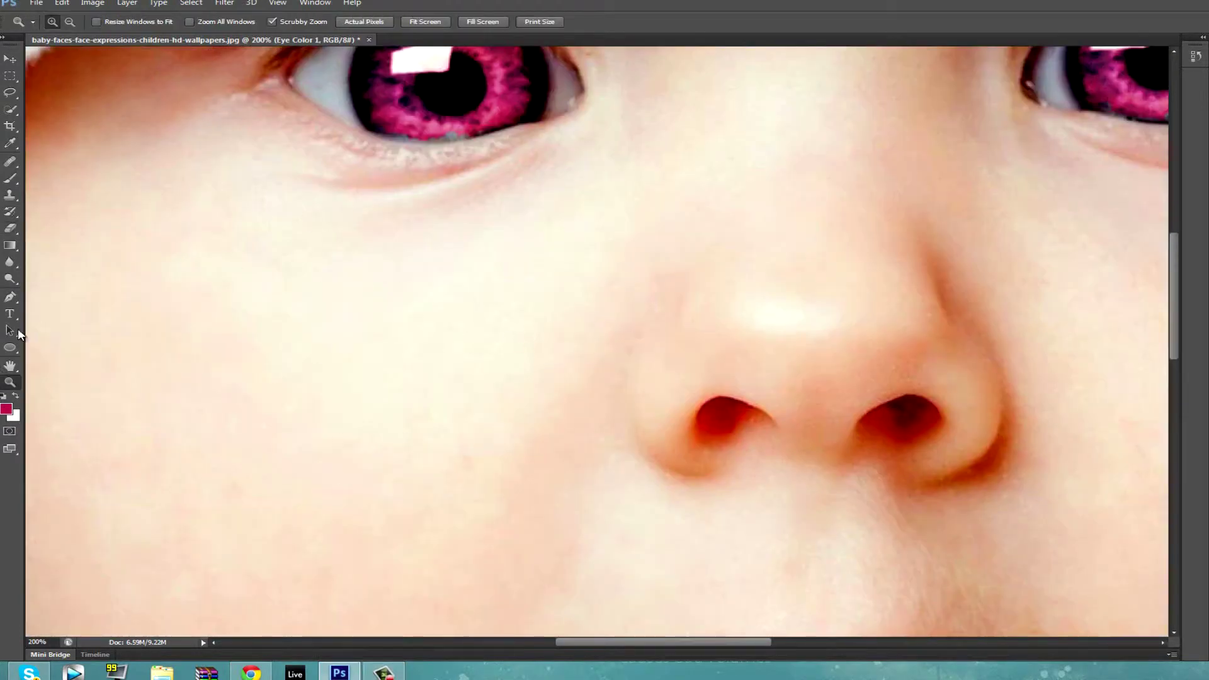
- Choose the standard Eraser from the eraser variants
left_click(10, 228)
right_click(10, 228)
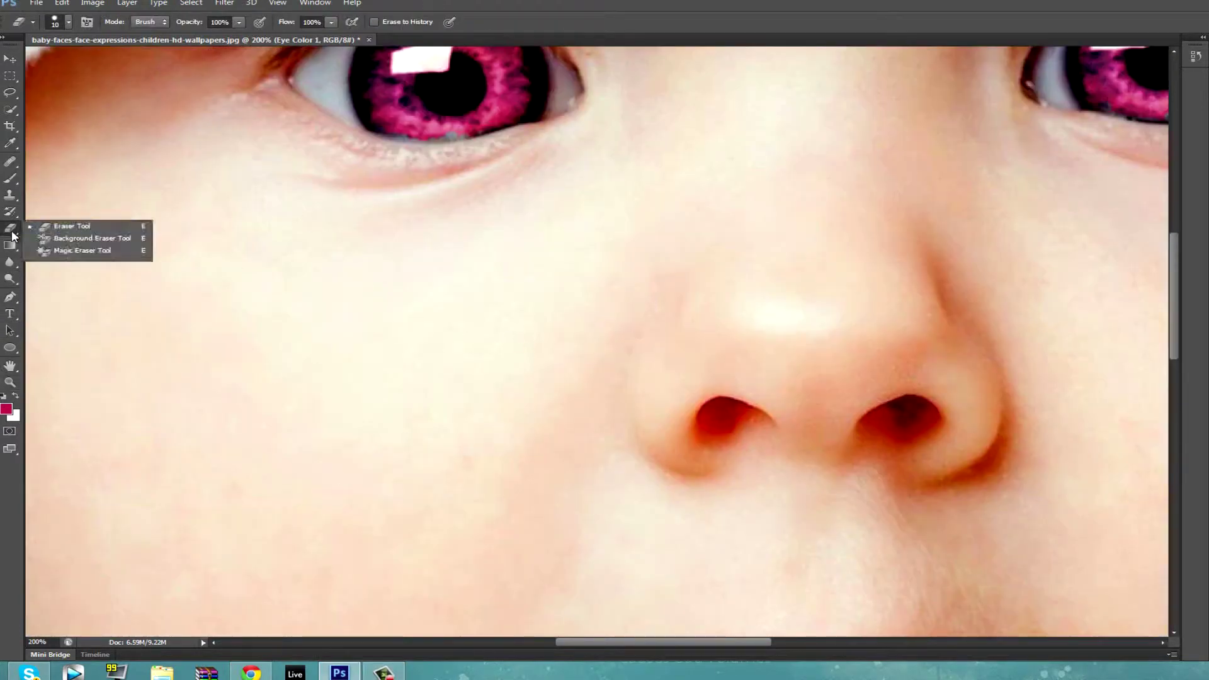
left_click(70, 225)
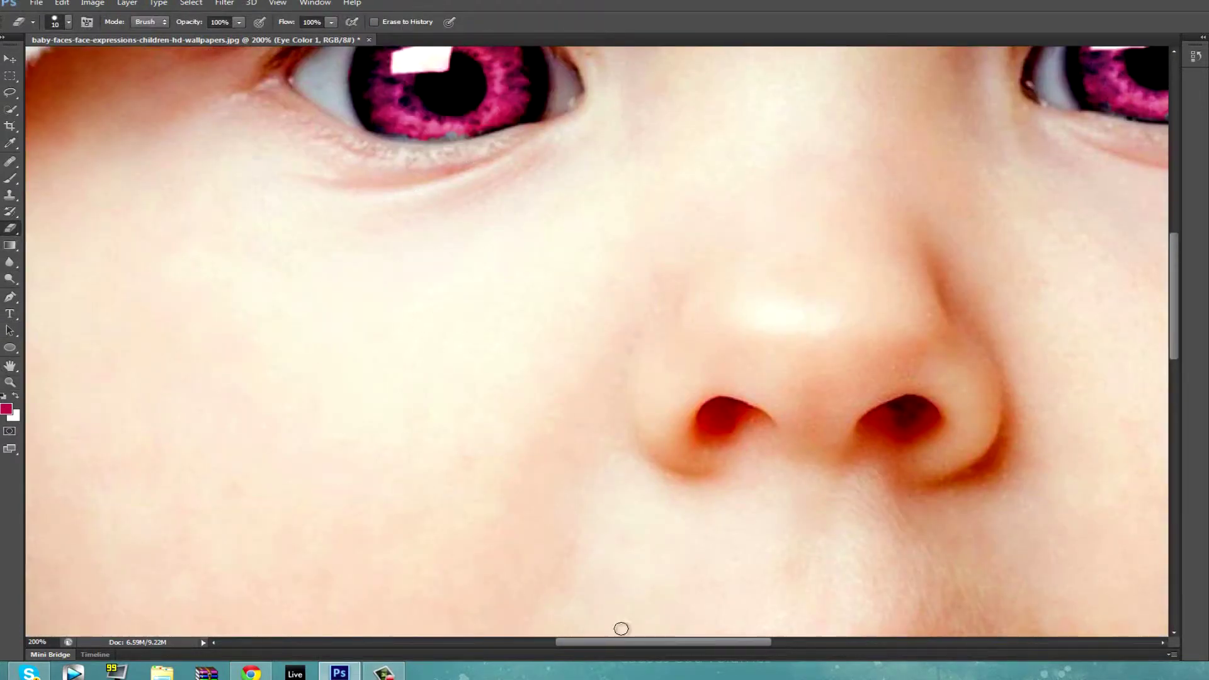
left_click_drag(621, 641, 685, 642)
scroll(950, 399, "up", 2)
scroll(923, 410, "up", 2)
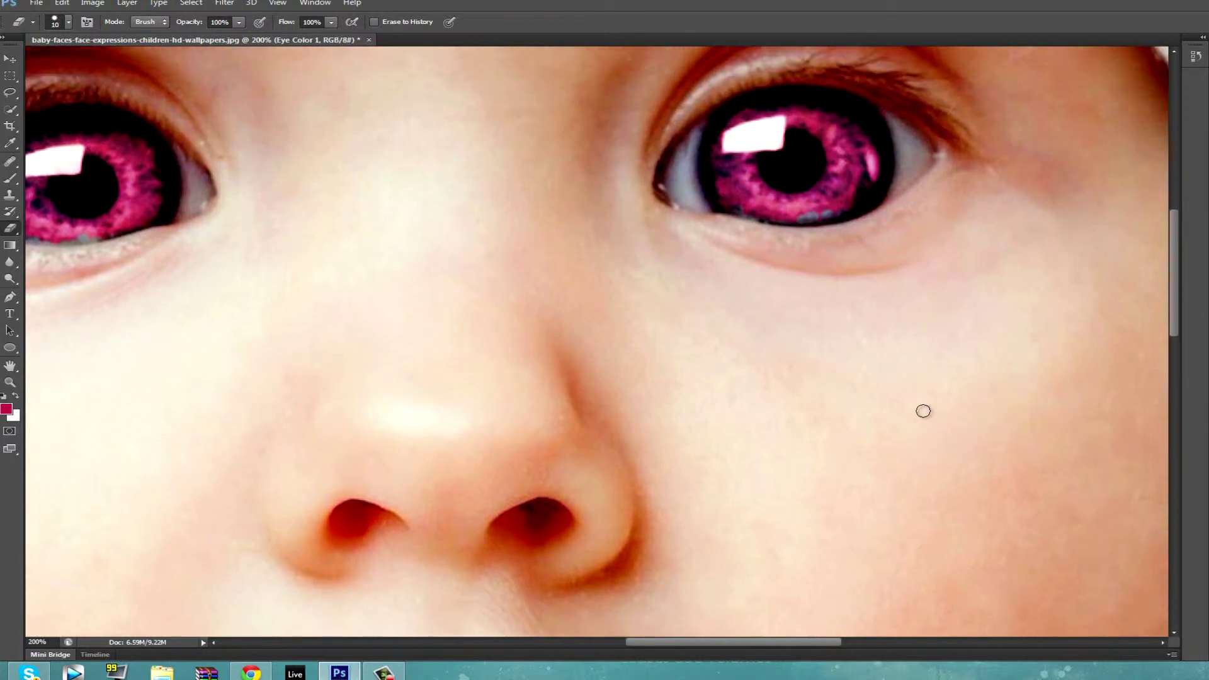
scroll(888, 417, "down", 1)
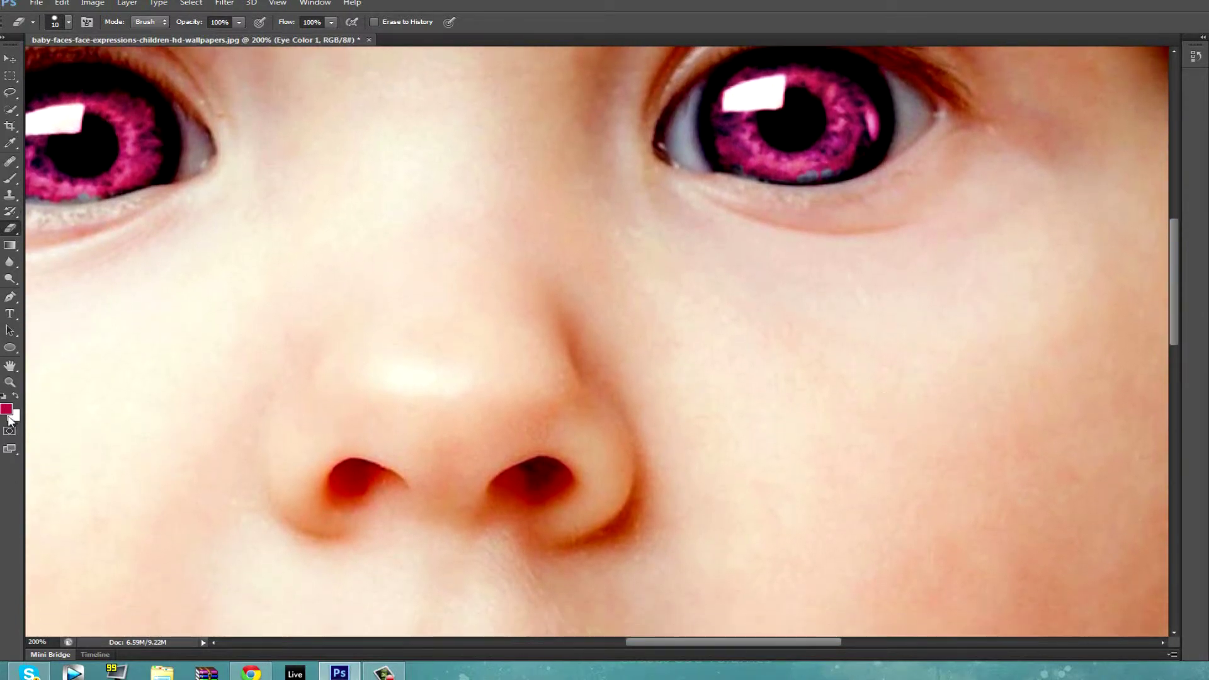
- Zoom out to see the whole photo, then back in to actual size
key("z")
right_click(608, 432)
left_click(682, 499)
right_click(643, 488)
left_click(699, 557)
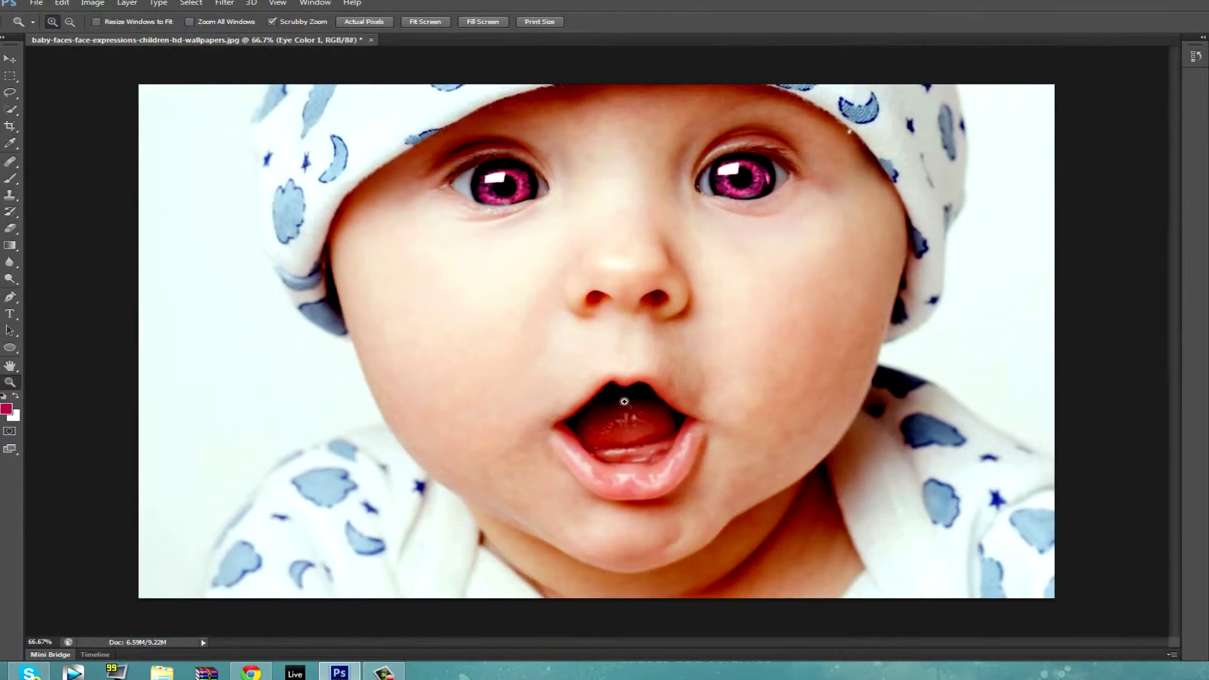
left_click(624, 399)
scroll(401, 423, "up", 1)
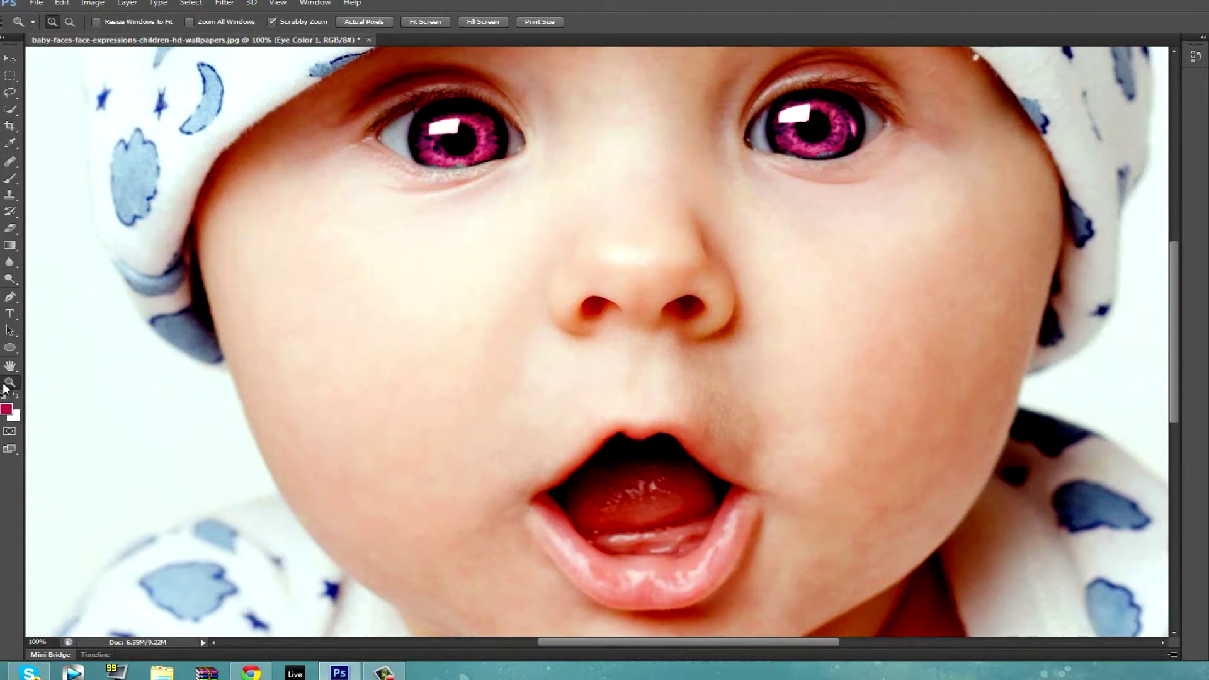
left_click(10, 347)
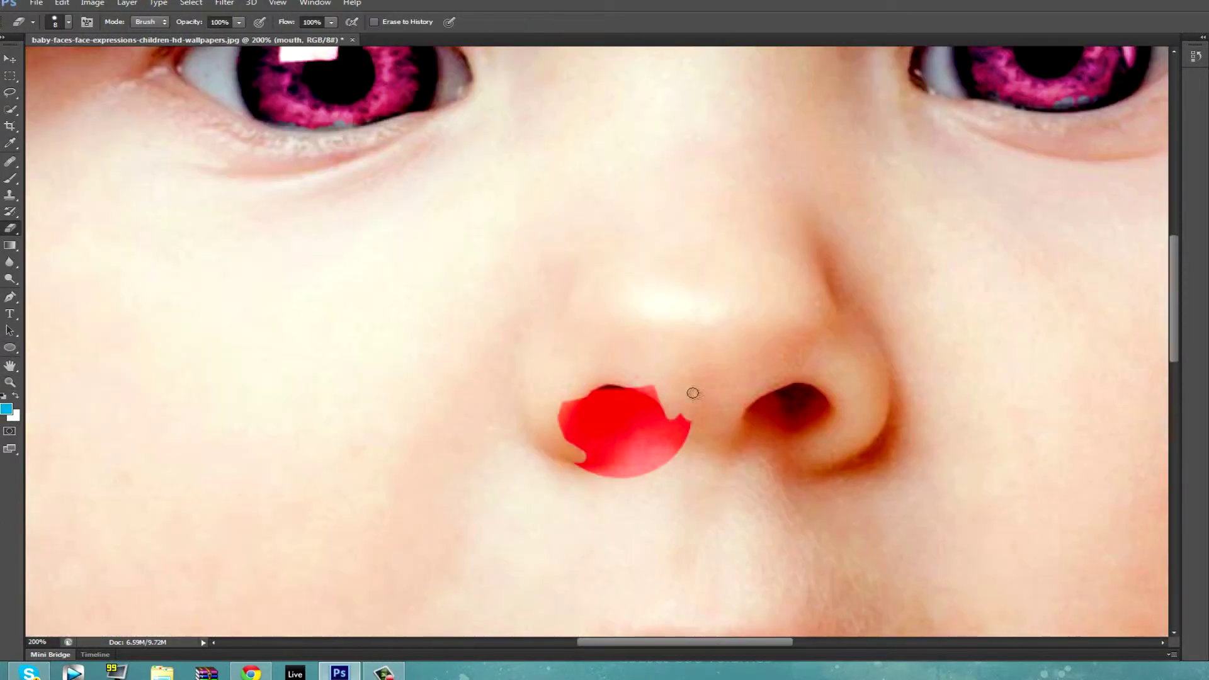
- Erase the right edge of the red shape near the nostril, toggling undo and redo
mouse_move(680, 408)
left_mouse_down()
mouse_move(683, 440)
mouse_move(665, 401)
mouse_move(605, 387)
mouse_move(564, 421)
mouse_move(680, 426)
mouse_move(590, 456)
left_mouse_up()
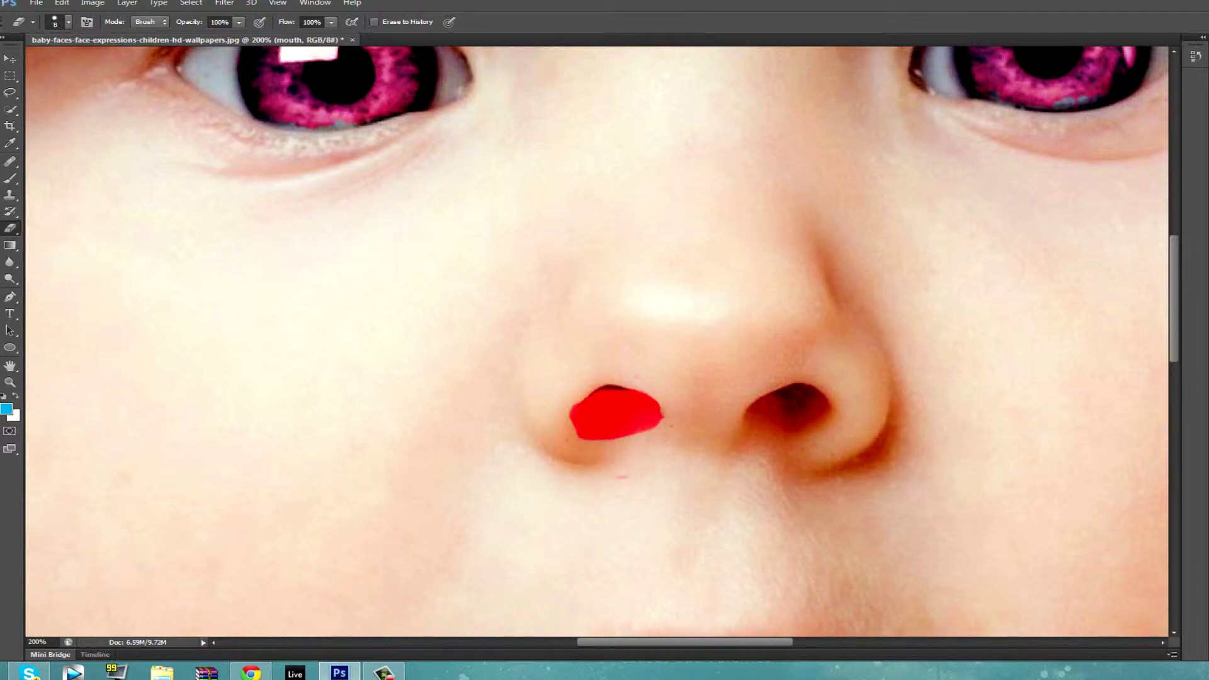
key("ctrl+z")
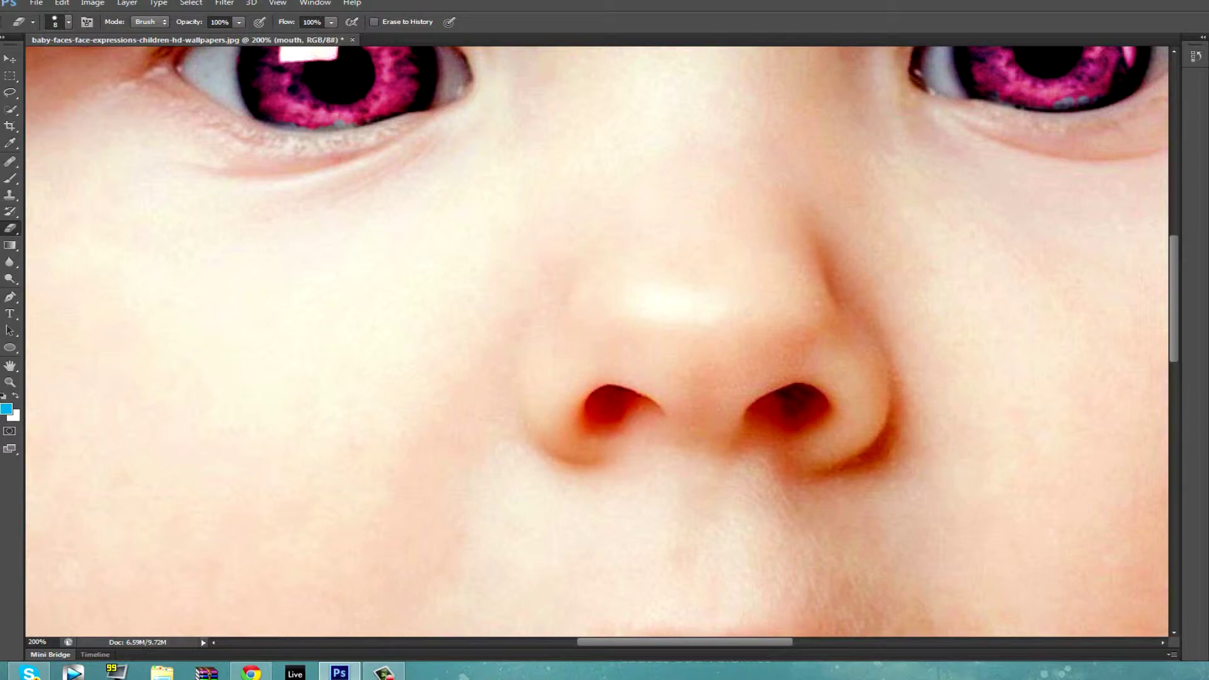
key("ctrl+z")
key("ctrl+z")
key("ctrl+z")
key("ctrl+z")
key("ctrl+z")
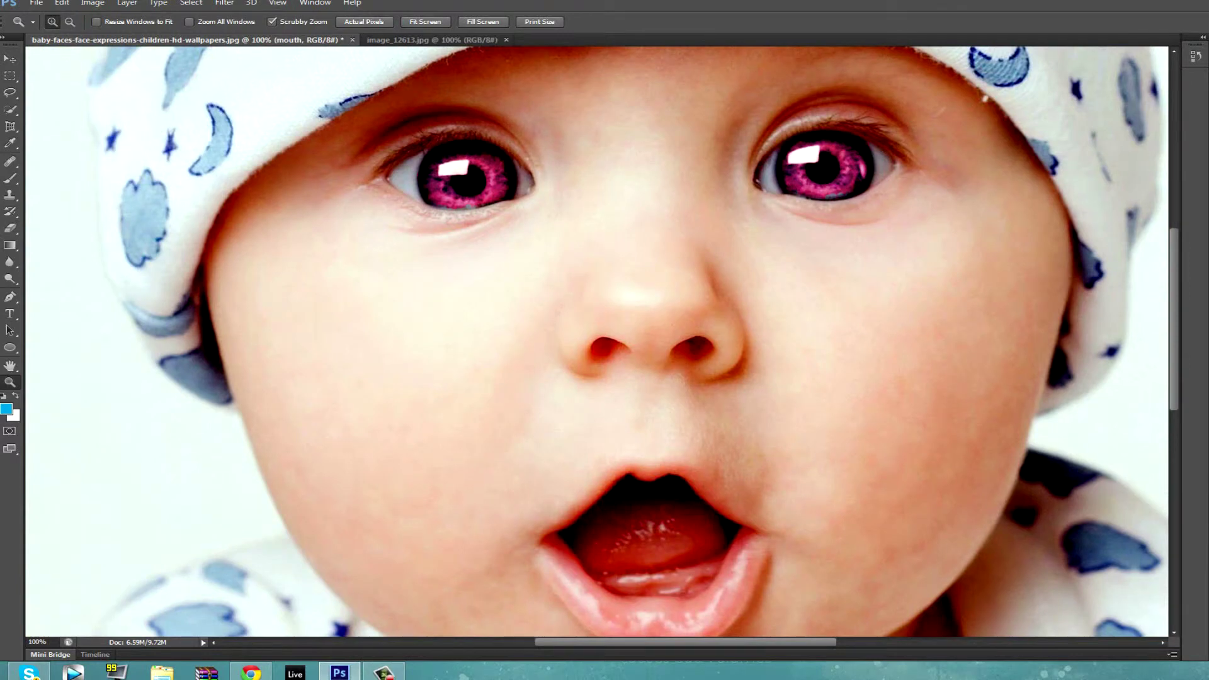
right_click(1162, 178)
- Delete the mouth layer and add a Curves adjustment layer
left_click(1160, 230)
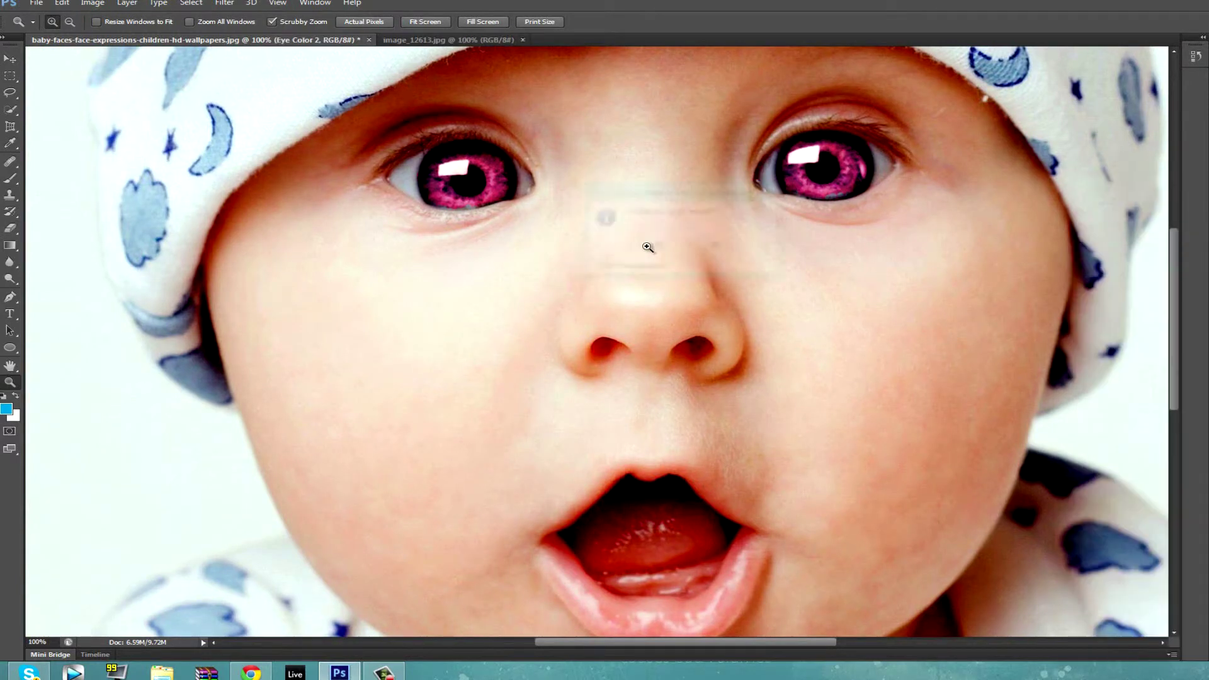
key("alt+bracketleft")
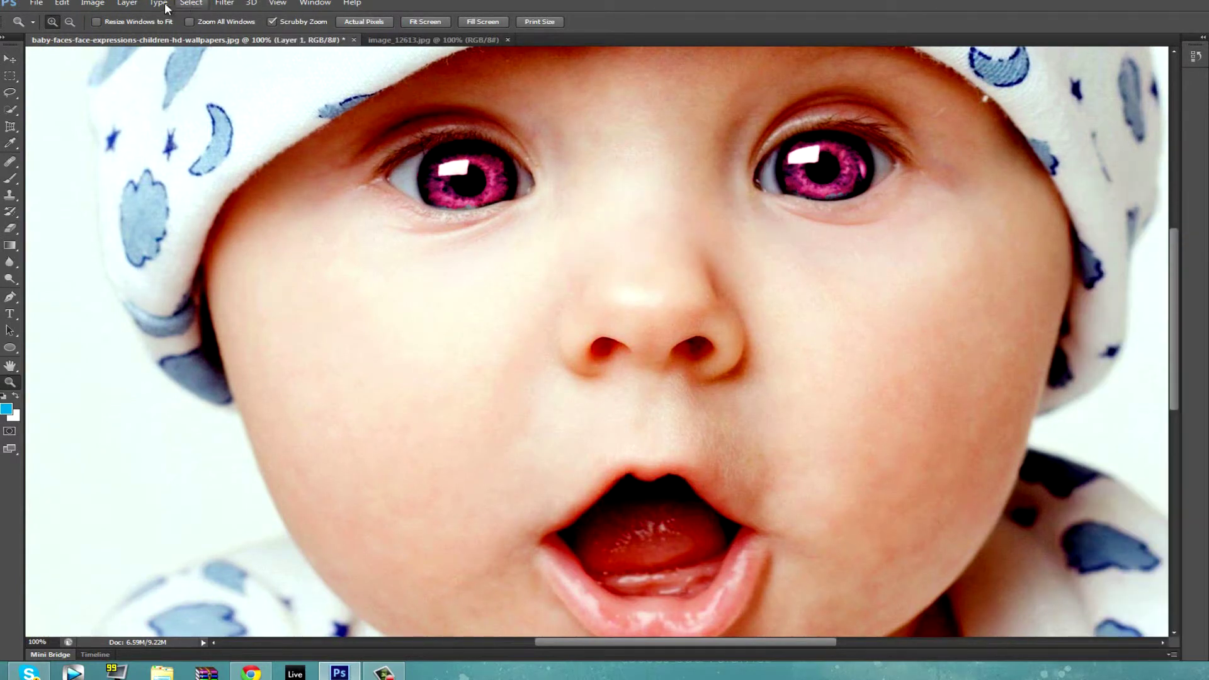
left_click(126, 3)
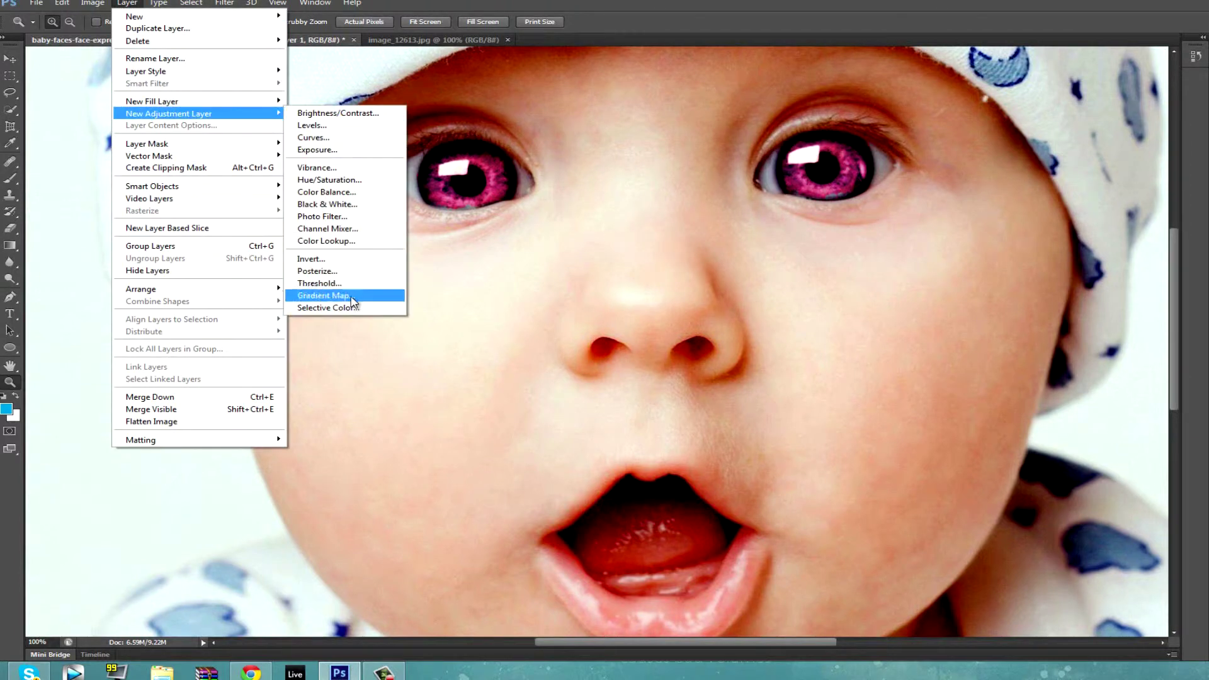
left_click(343, 146)
- Delete the stray Layer 1 and restore the Curves adjustment layer
right_click(1204, 214)
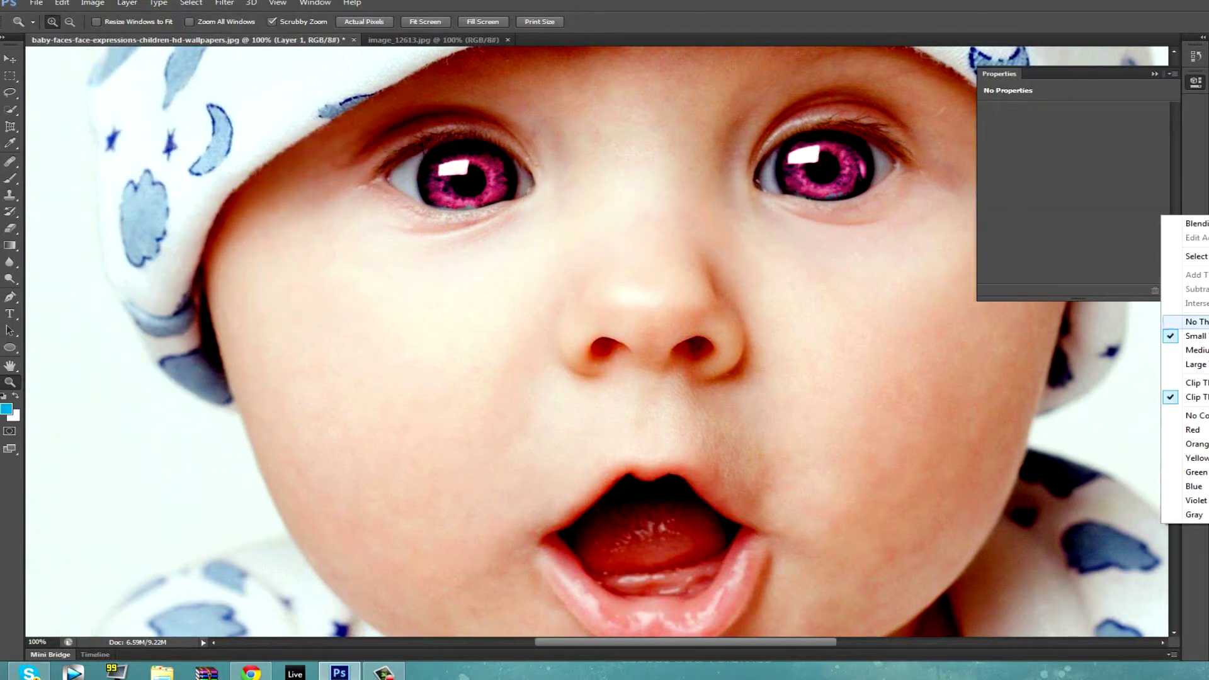
right_click(1204, 183)
left_click(1204, 211)
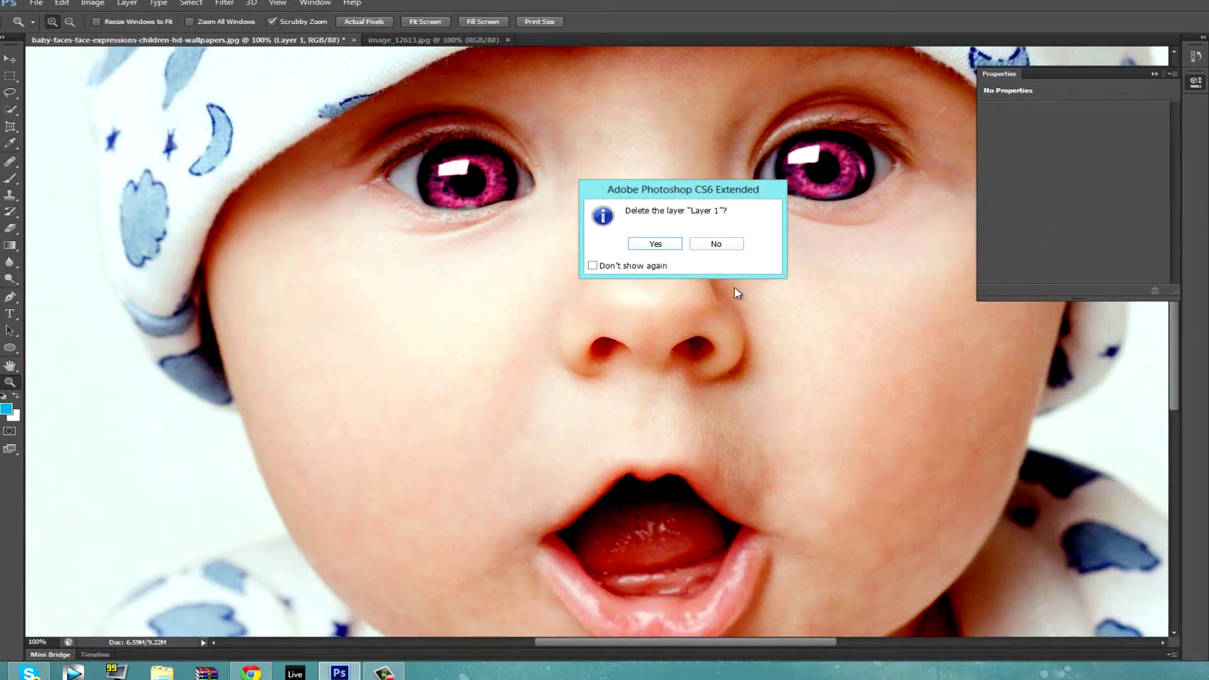
left_click(657, 242)
key("ctrl+alt+z")
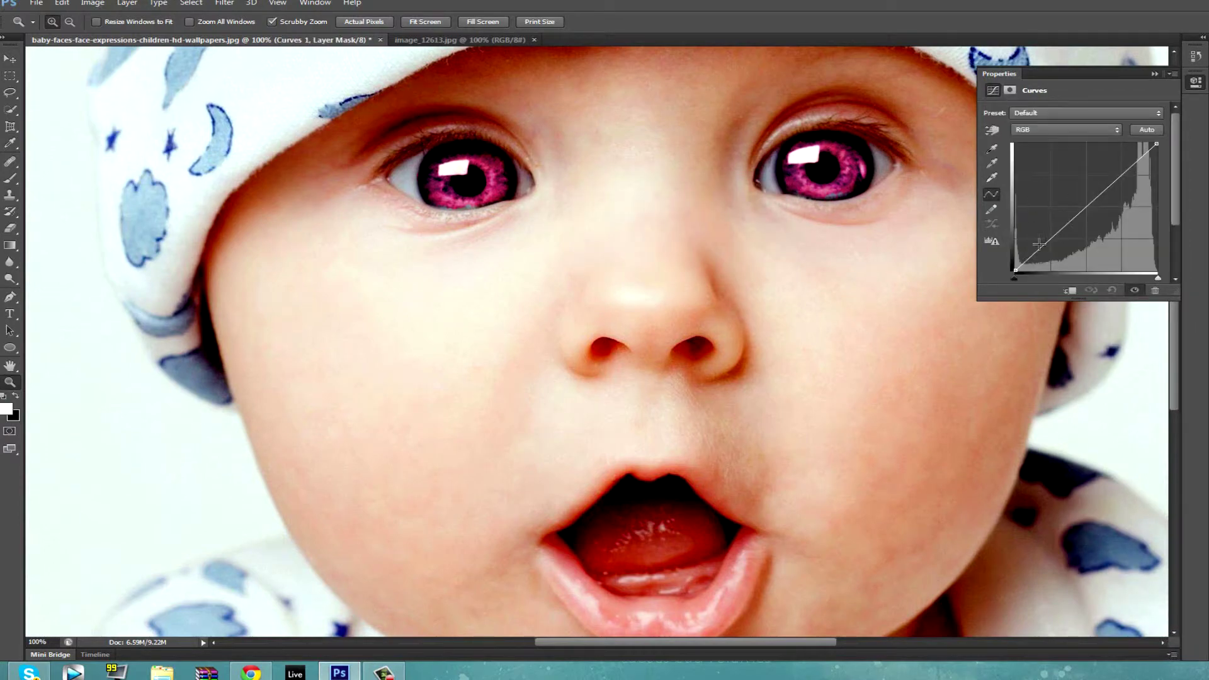
- Bend the Curves line upward to brighten the highlights and midtones
left_click_drag(1039, 244, 1040, 243)
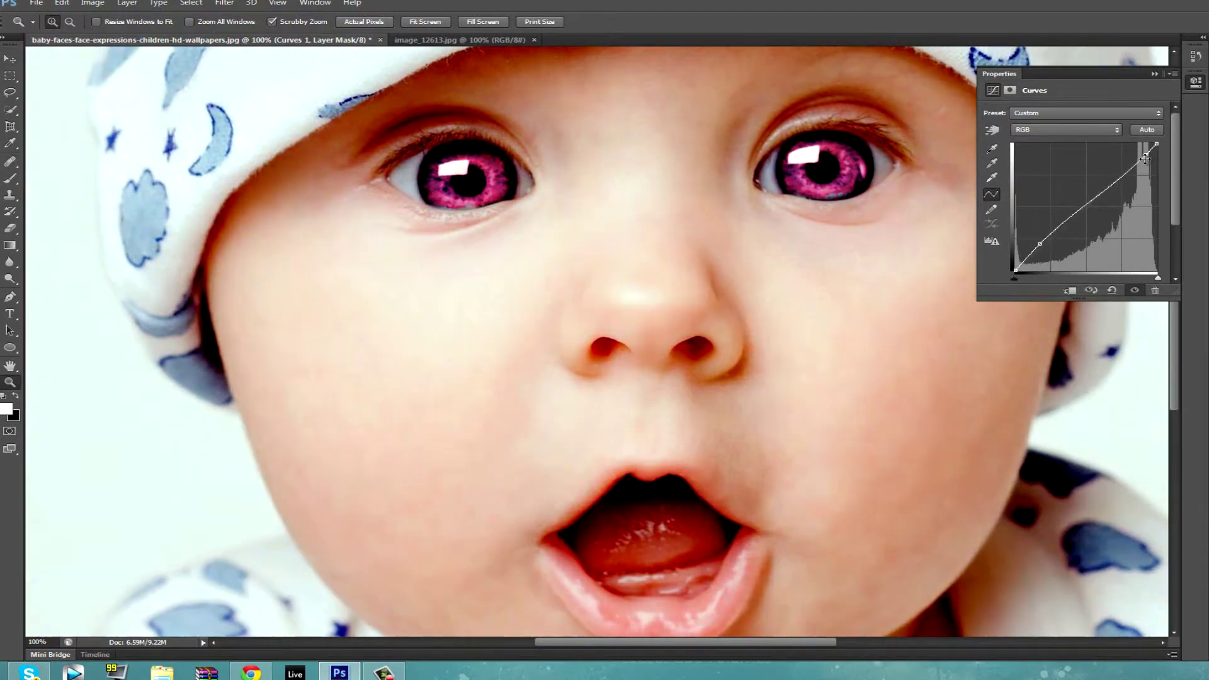
left_click_drag(1144, 155, 1144, 157)
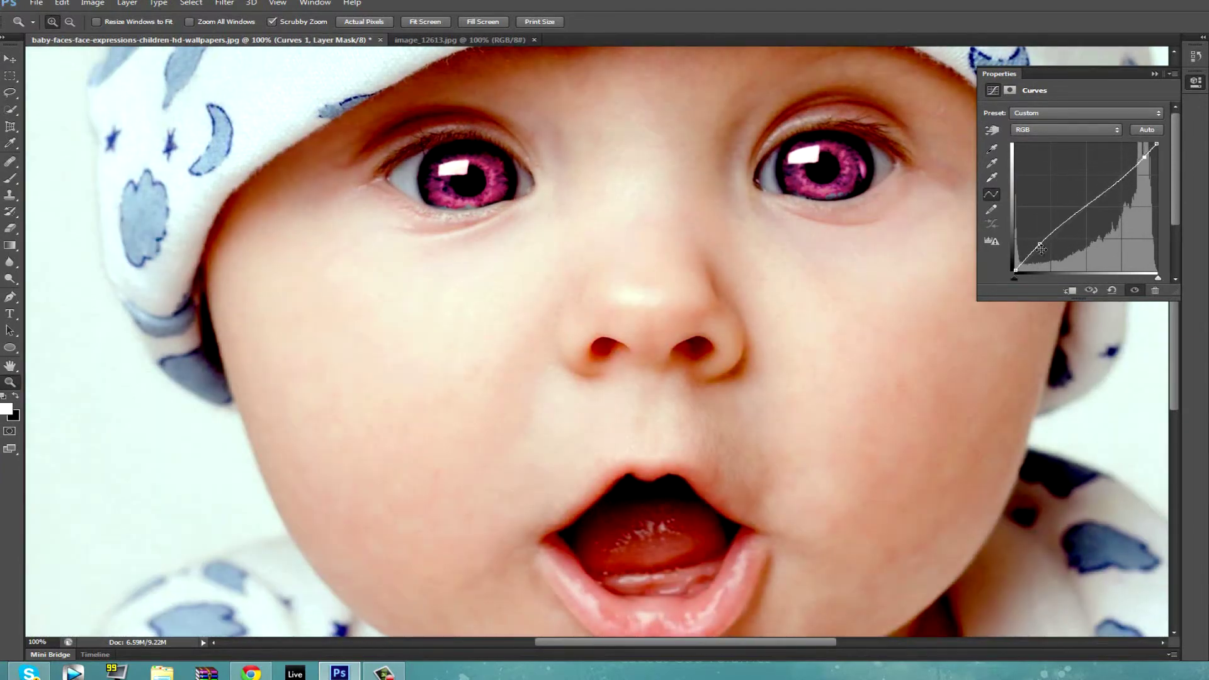
left_click_drag(1055, 231, 1055, 233)
left_click(1089, 212)
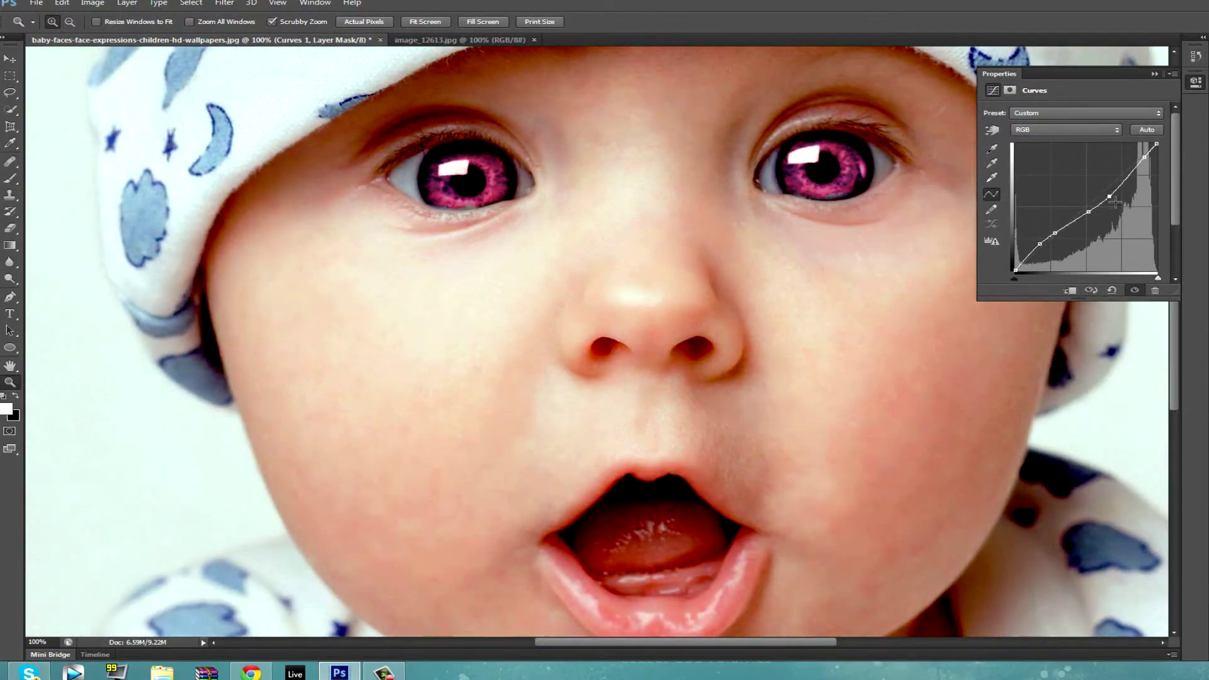
left_click_drag(1109, 190, 1119, 188)
- Toggle Curves to compare, then collapse the Brightness/Contrast (9, 40) settings
left_click(1135, 290)
left_click(1135, 290)
left_click(1135, 290)
left_click(1135, 291)
left_click(1135, 291)
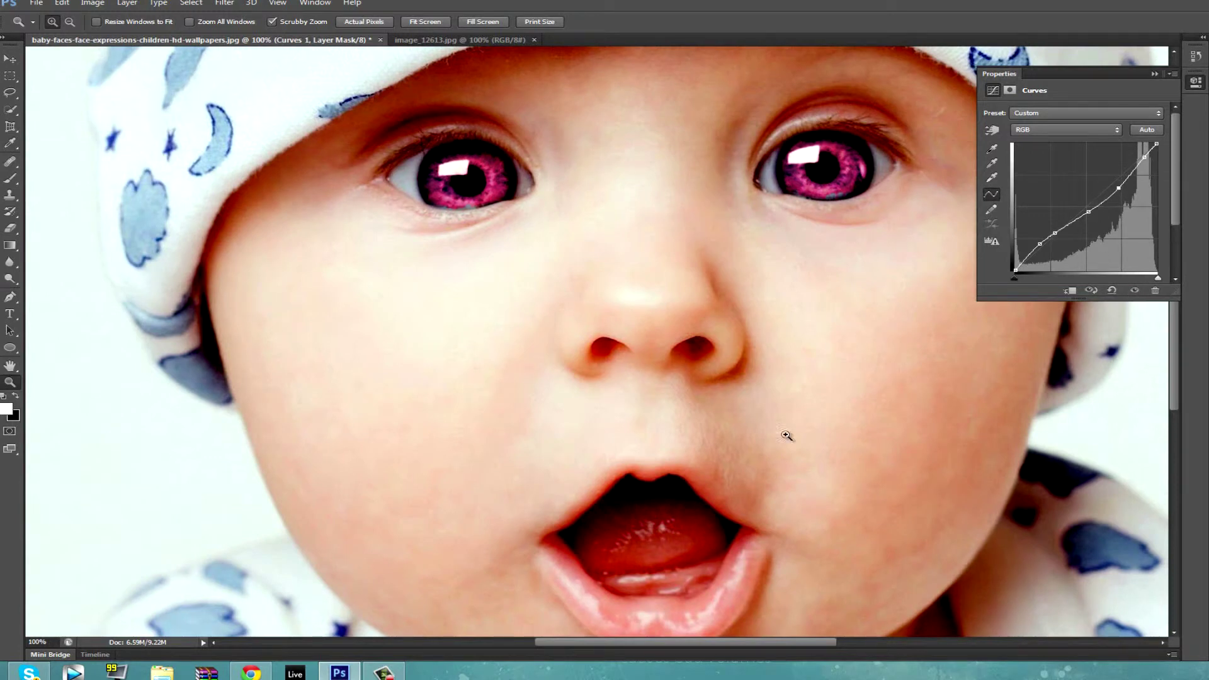
left_click(1135, 290)
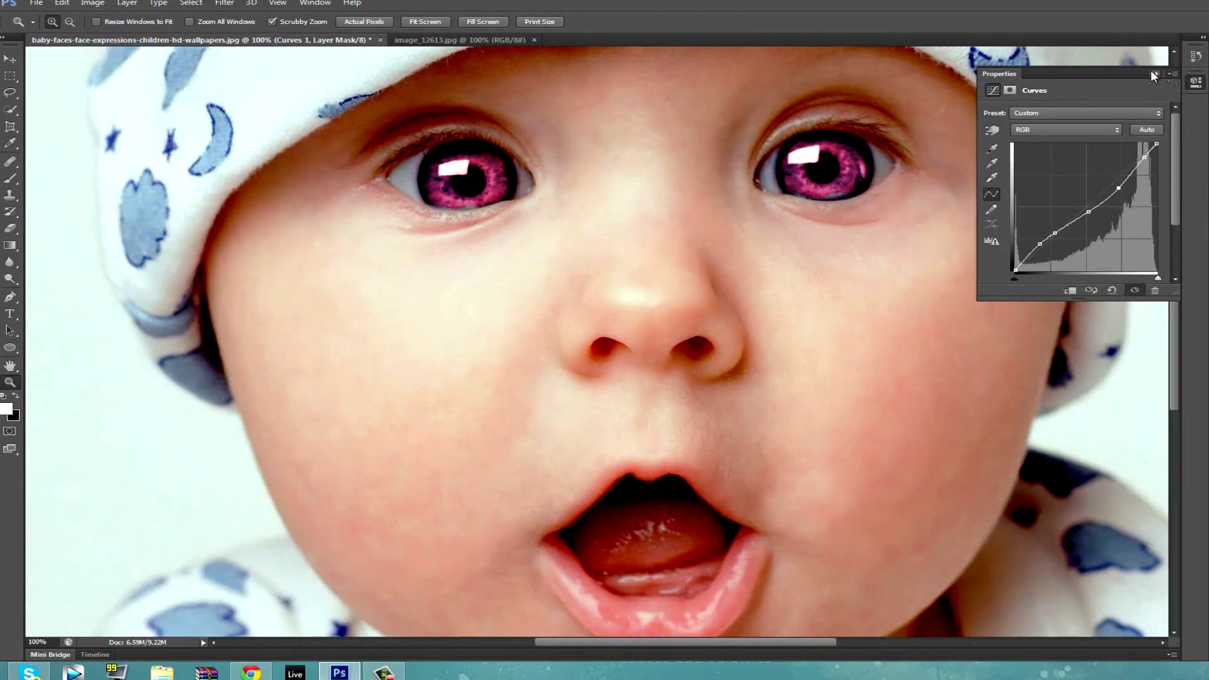
left_click(1155, 74)
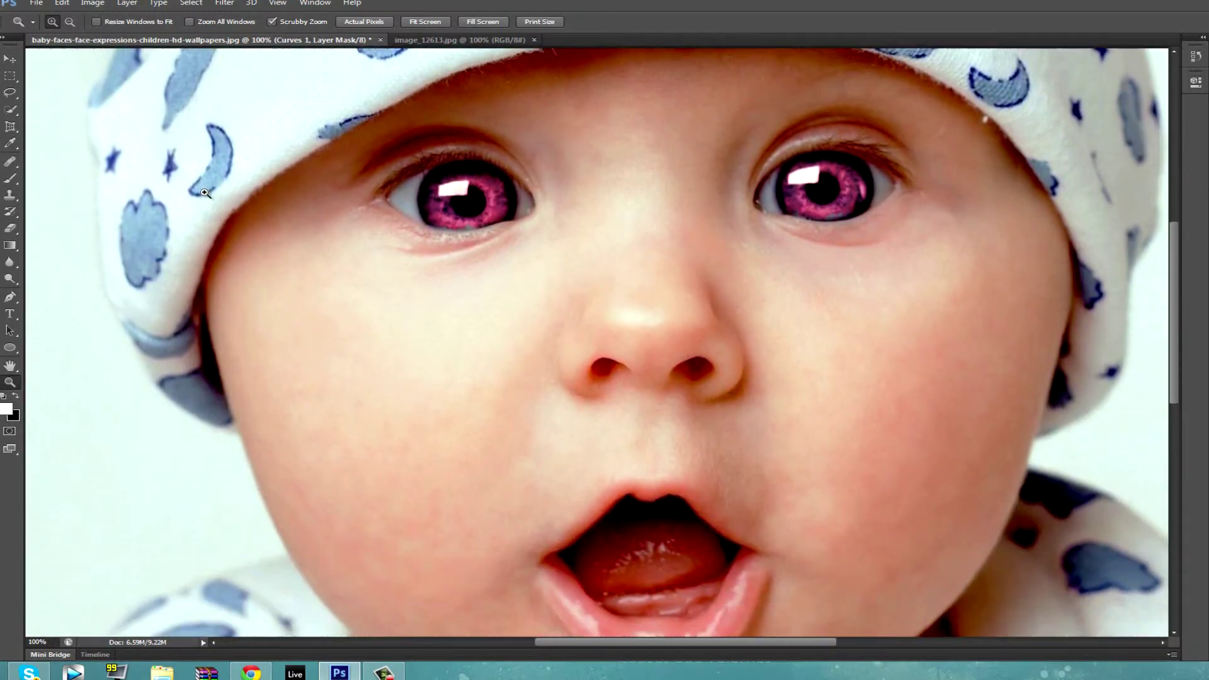
scroll(252, 303, "up", 1)
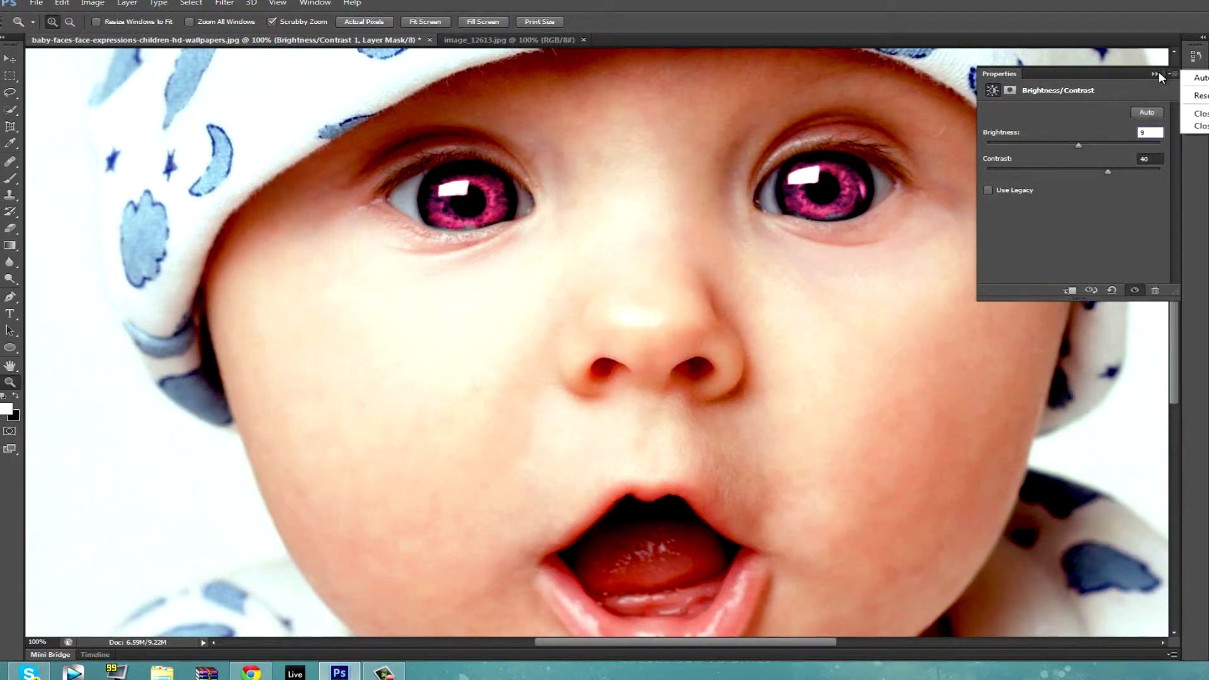
left_click(1154, 74)
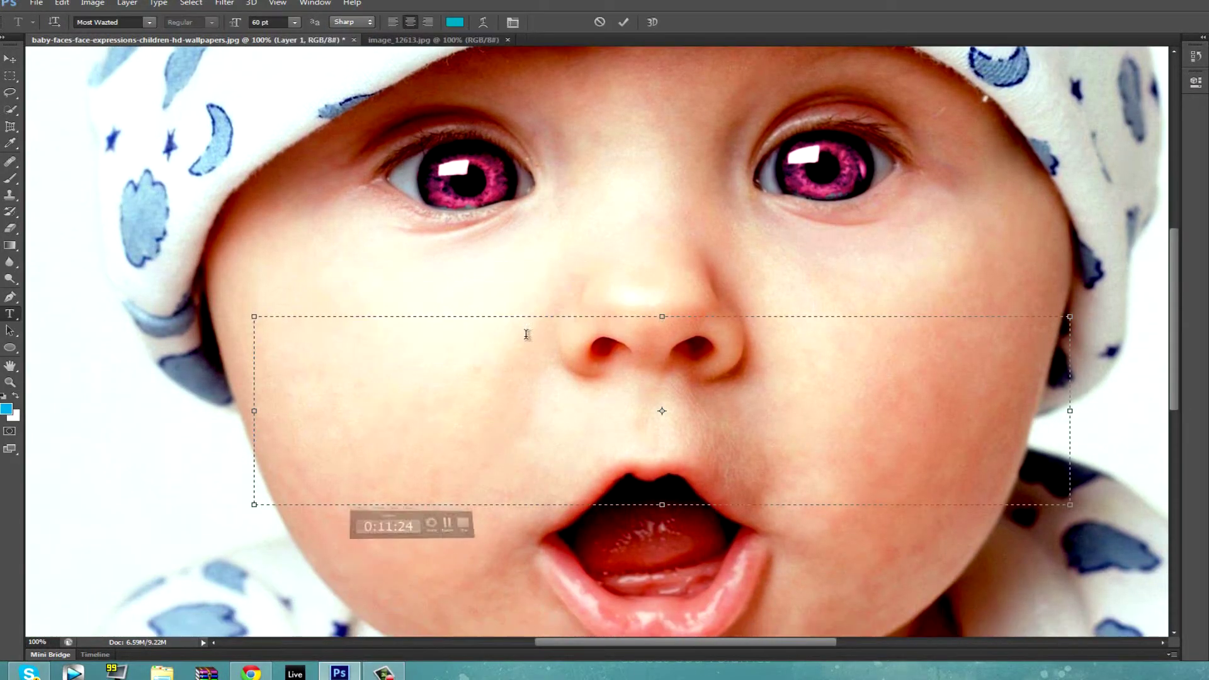
- Type 'Cute BABY' in the text box and select all of it
type("Cute")
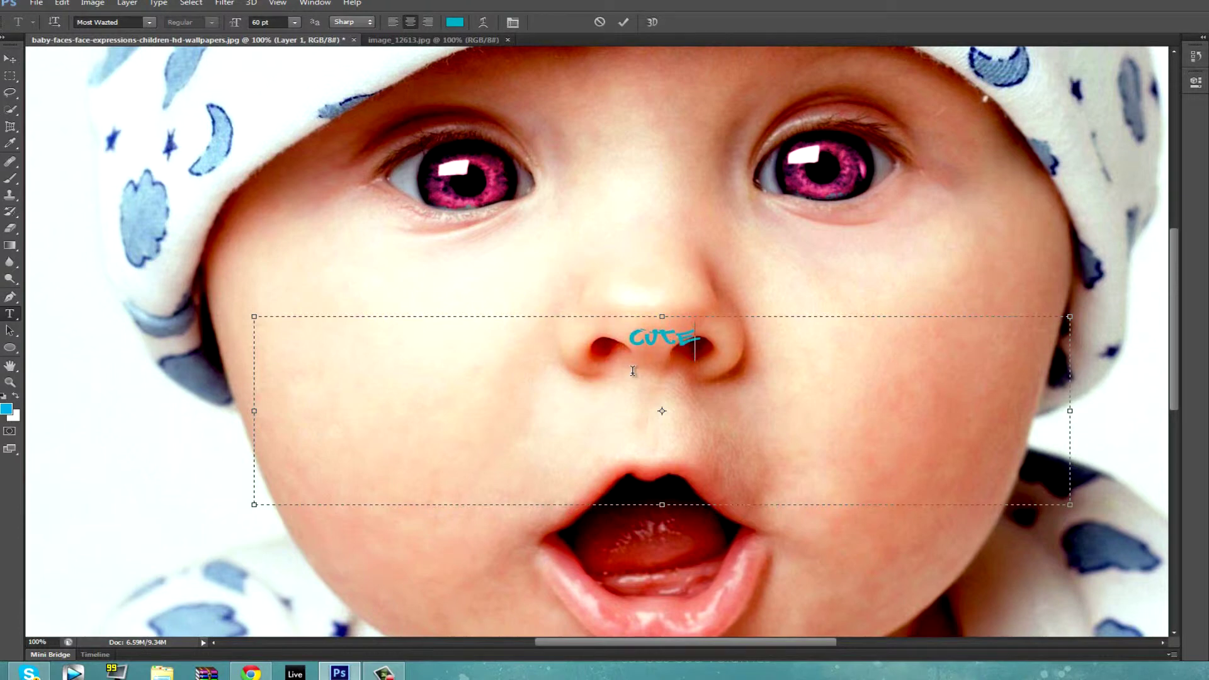
type(" B")
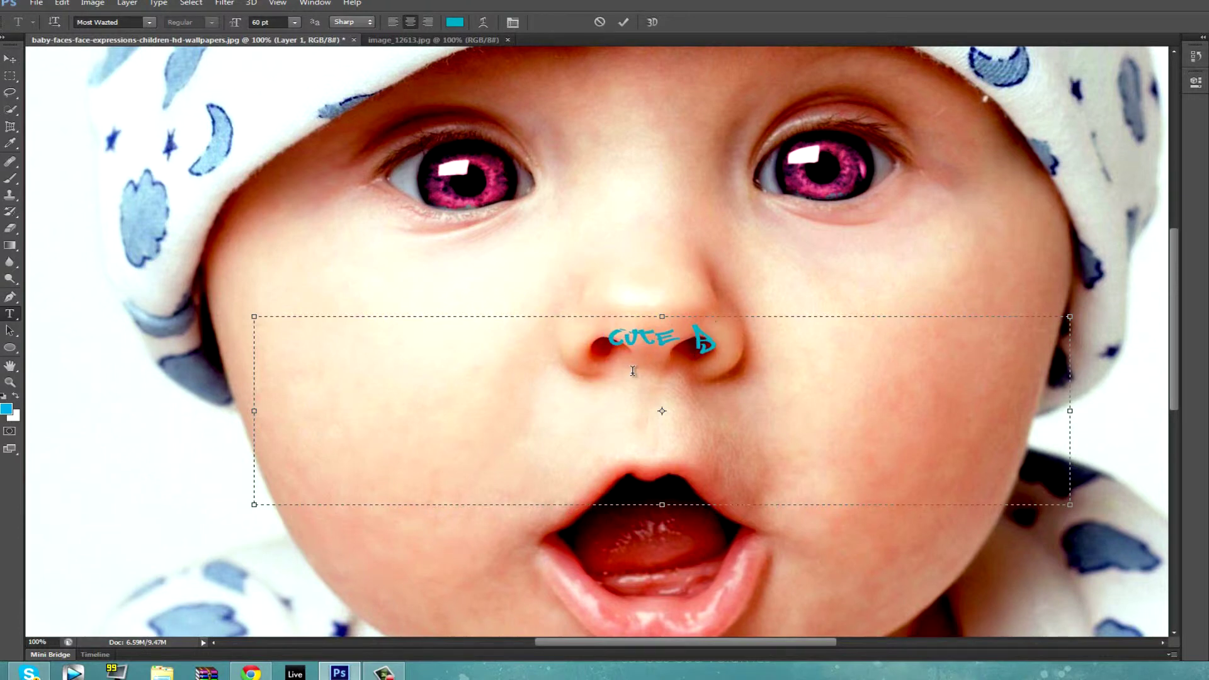
type("ABY")
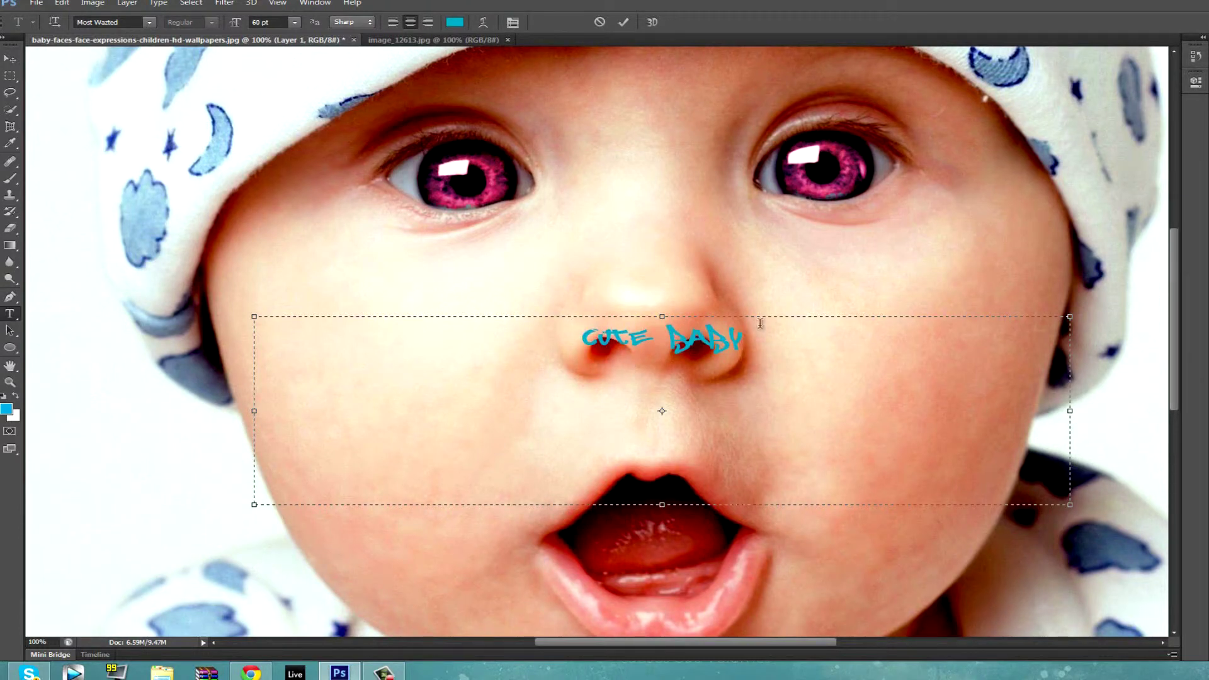
key("ctrl+a")
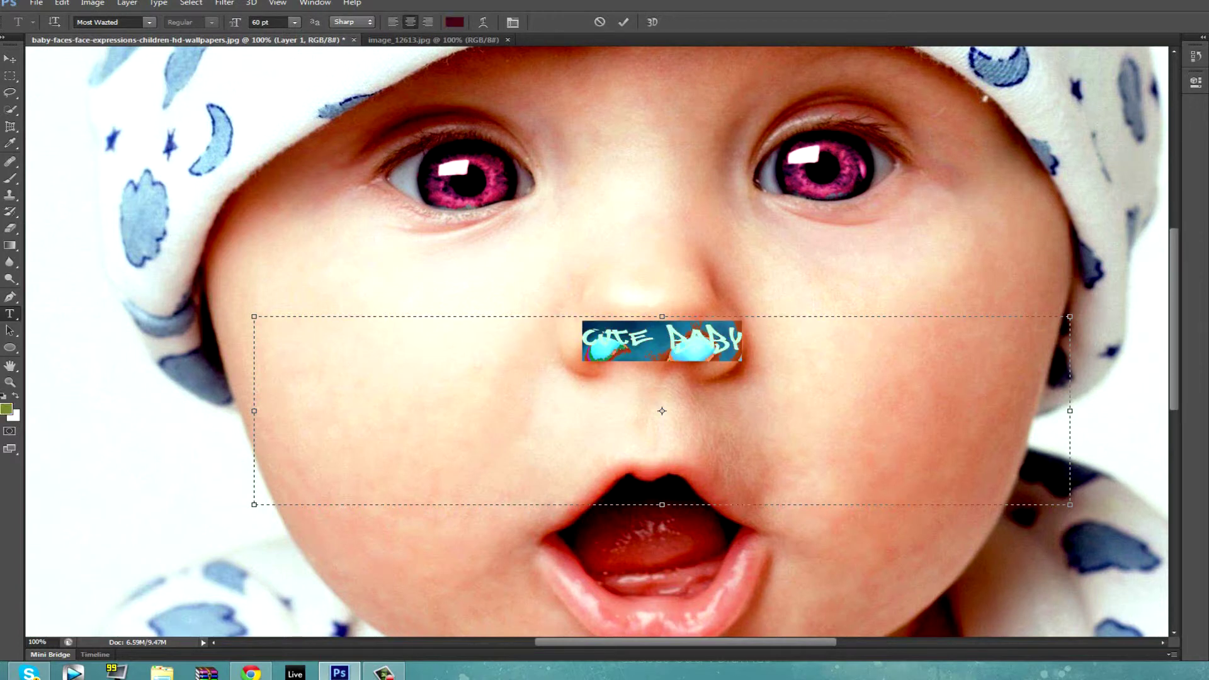
left_click(820, 350)
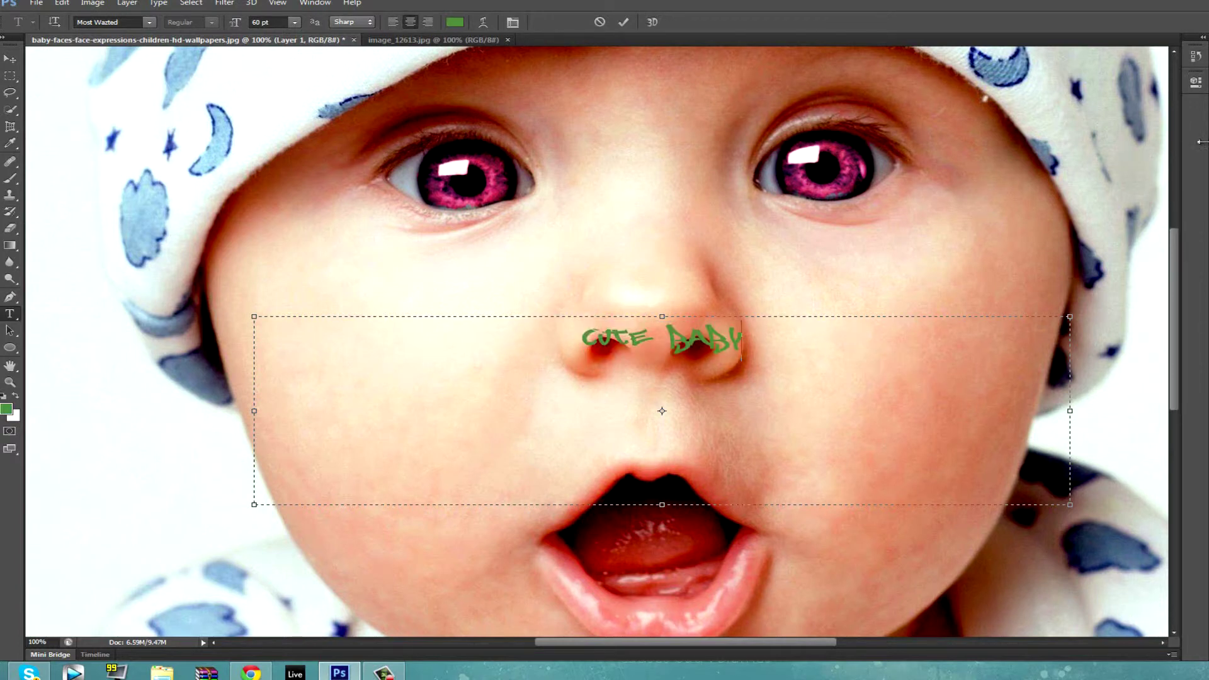
key("ctrl+a")
- Colour the text cyan #00cccc, commit it, and start repositioning it
left_click(455, 22)
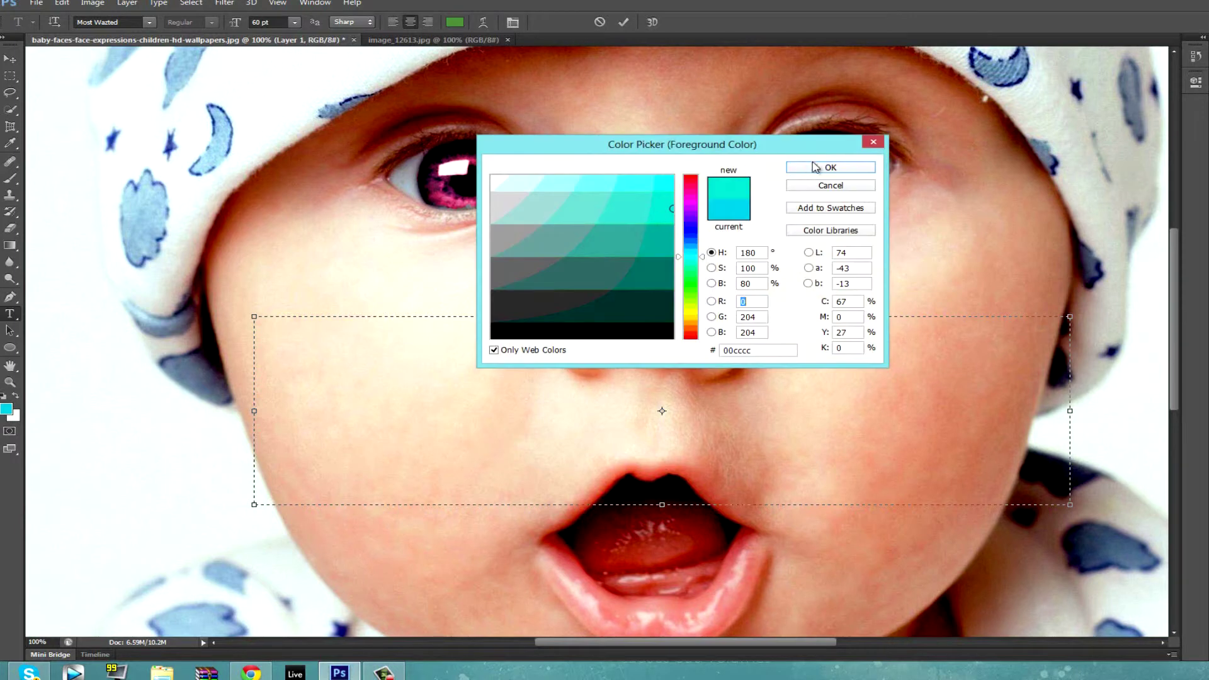
left_click(820, 165)
key("ctrl+Return")
key("v")
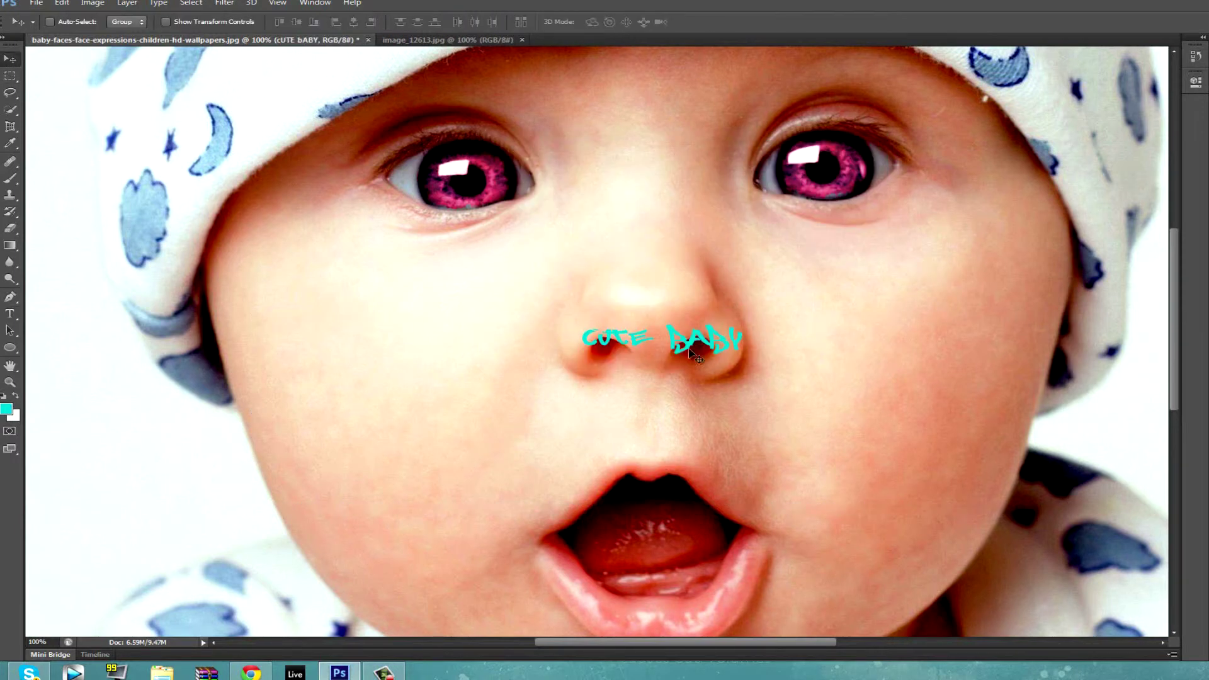
left_click_drag(668, 340, 413, 315)
- Move the CUTE BABY text lower left and select it for editing
mouse_move(228, 322)
left_mouse_down()
mouse_move(660, 155)
mouse_move(182, 440)
left_mouse_up()
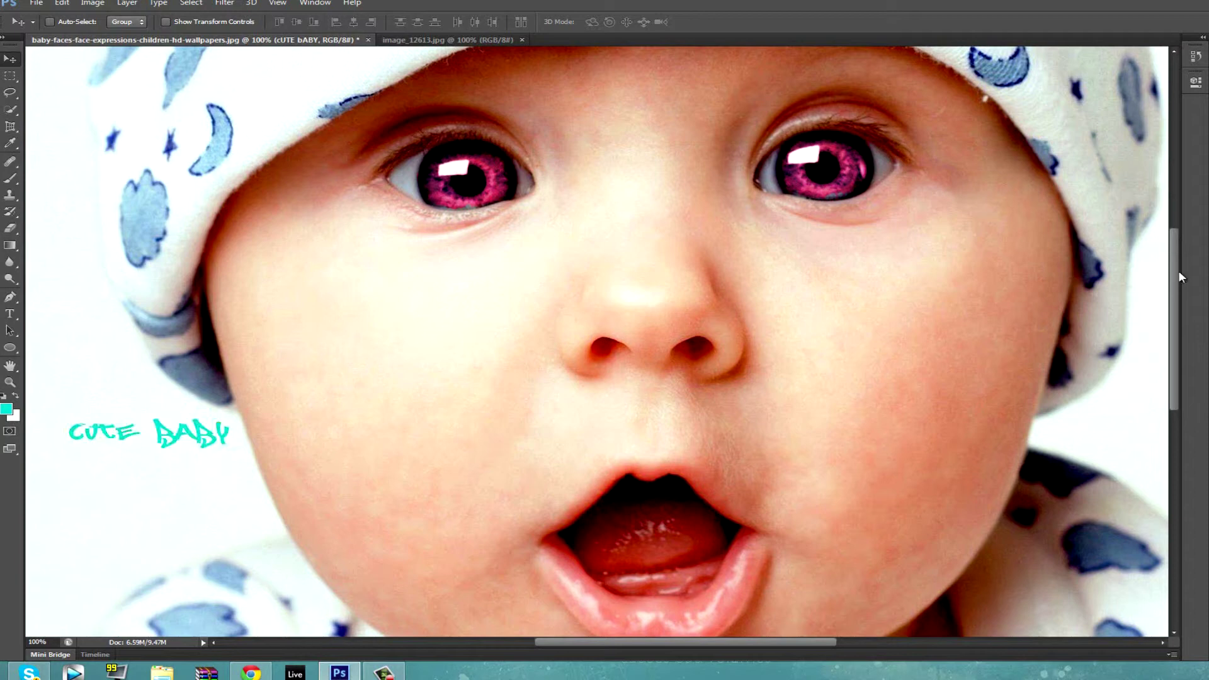
left_click_drag(173, 427, 204, 429)
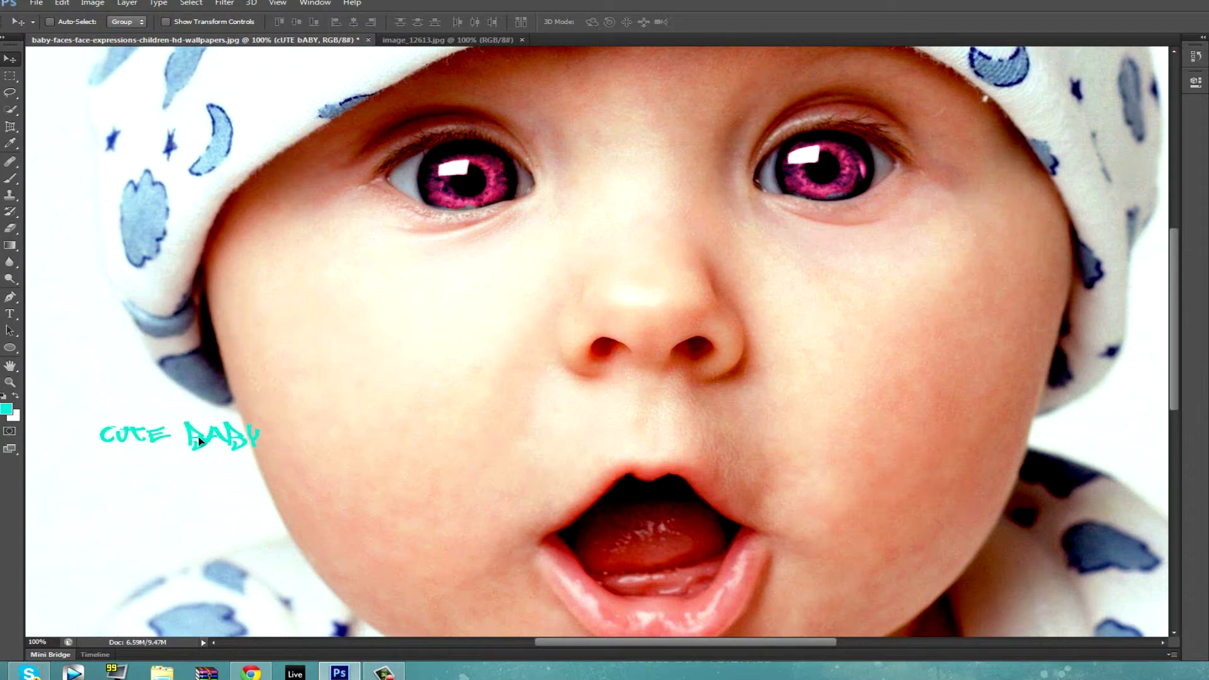
left_click(9, 314)
left_click(83, 429)
key("ctrl+a")
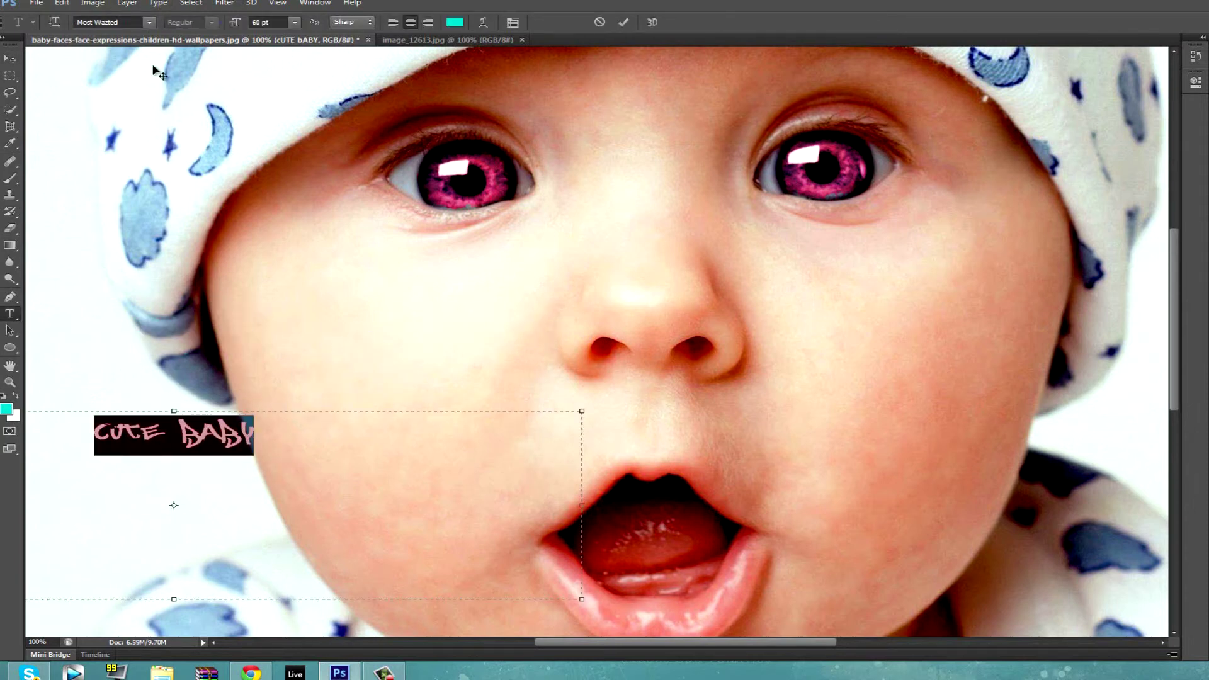
- Pick a larger font size, commit, and move the text beside the cheek
left_click(294, 22)
left_click(293, 226)
key("ctrl+Return")
key("v")
mouse_move(191, 439)
left_mouse_down()
mouse_move(694, 312)
mouse_move(161, 447)
mouse_move(173, 436)
left_mouse_up()
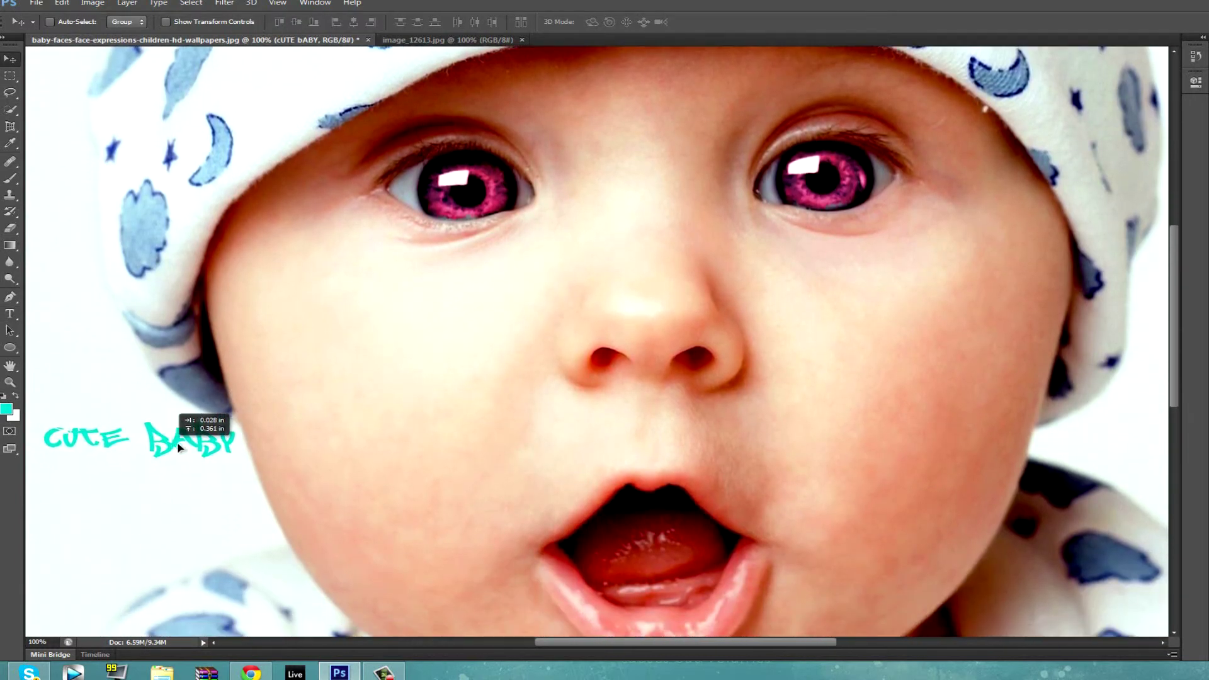
- Open Warp Text and try the Twist, Arch and Bulge styles
left_click(10, 314)
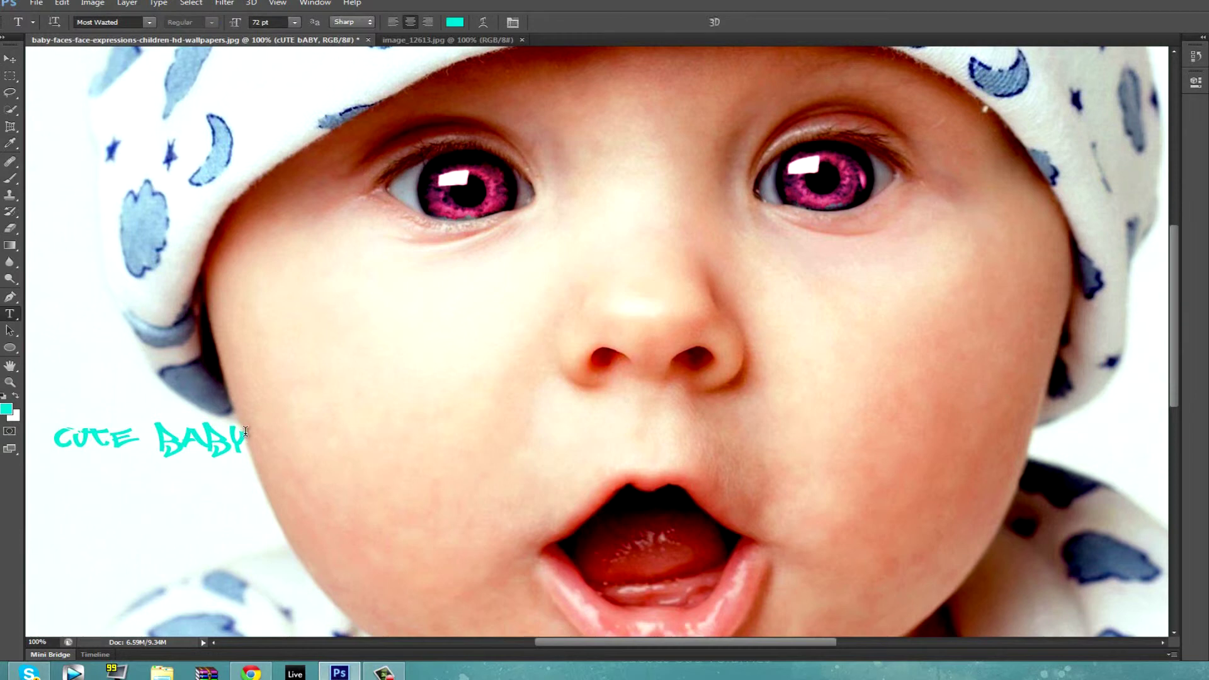
left_click(483, 22)
left_click(693, 190)
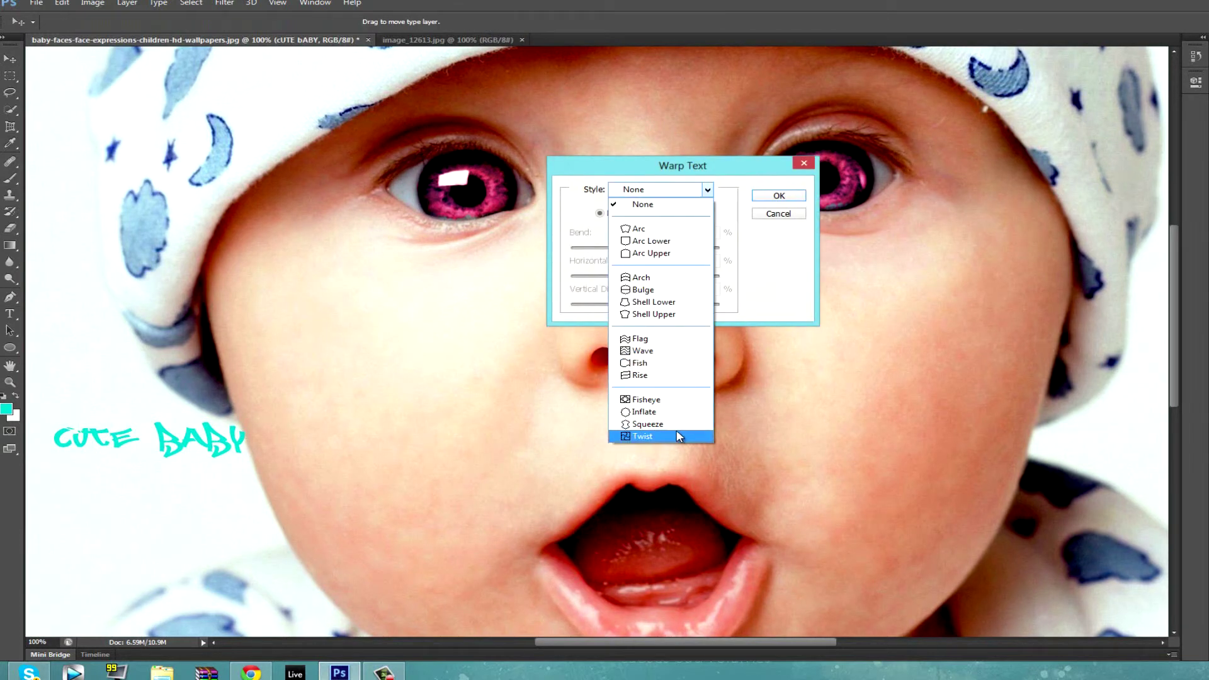
left_click(687, 436)
left_click(700, 190)
left_click(655, 277)
left_click(706, 189)
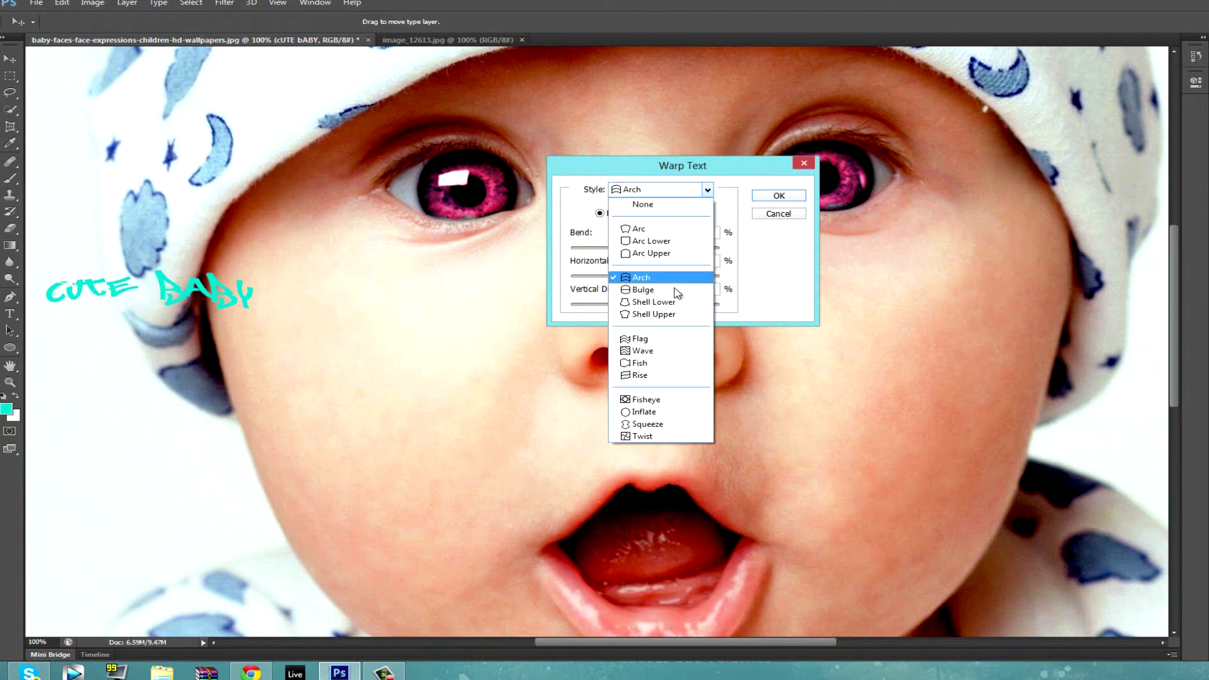
left_click(655, 290)
- After trying Inflate, apply the Rise warp at +50% bend to CUTE BABY
left_click(702, 191)
left_click(655, 375)
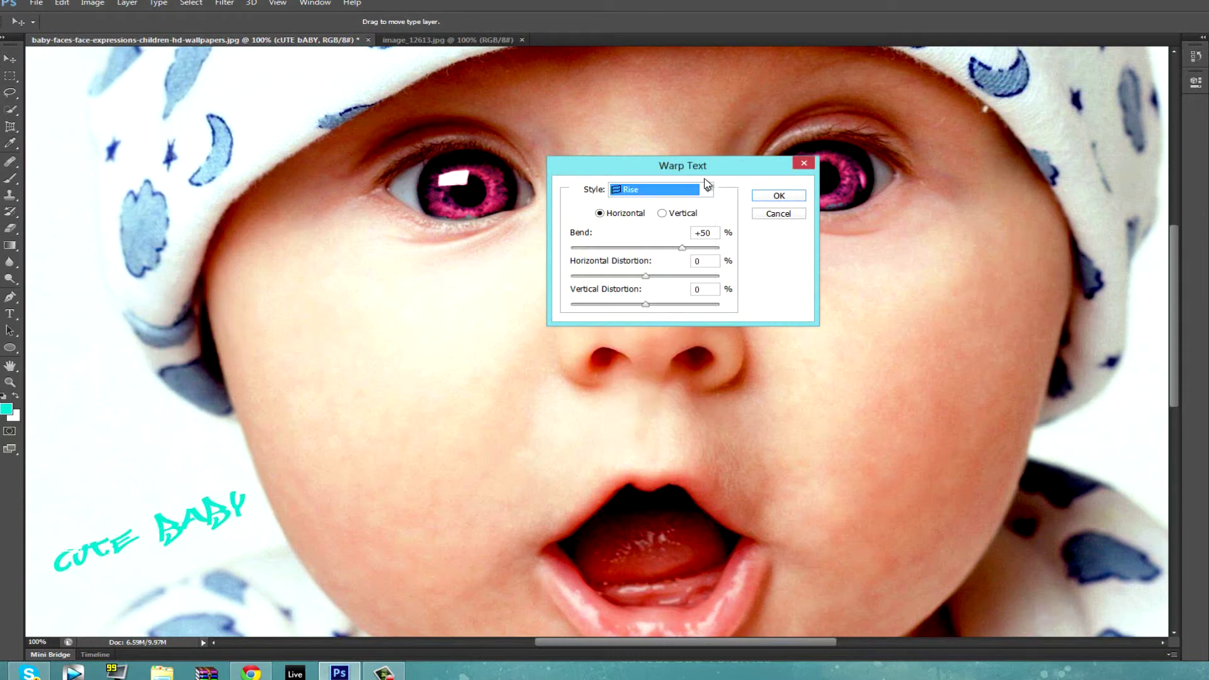
left_click(706, 189)
left_click(673, 411)
left_click(707, 189)
left_click(655, 375)
left_click(779, 195)
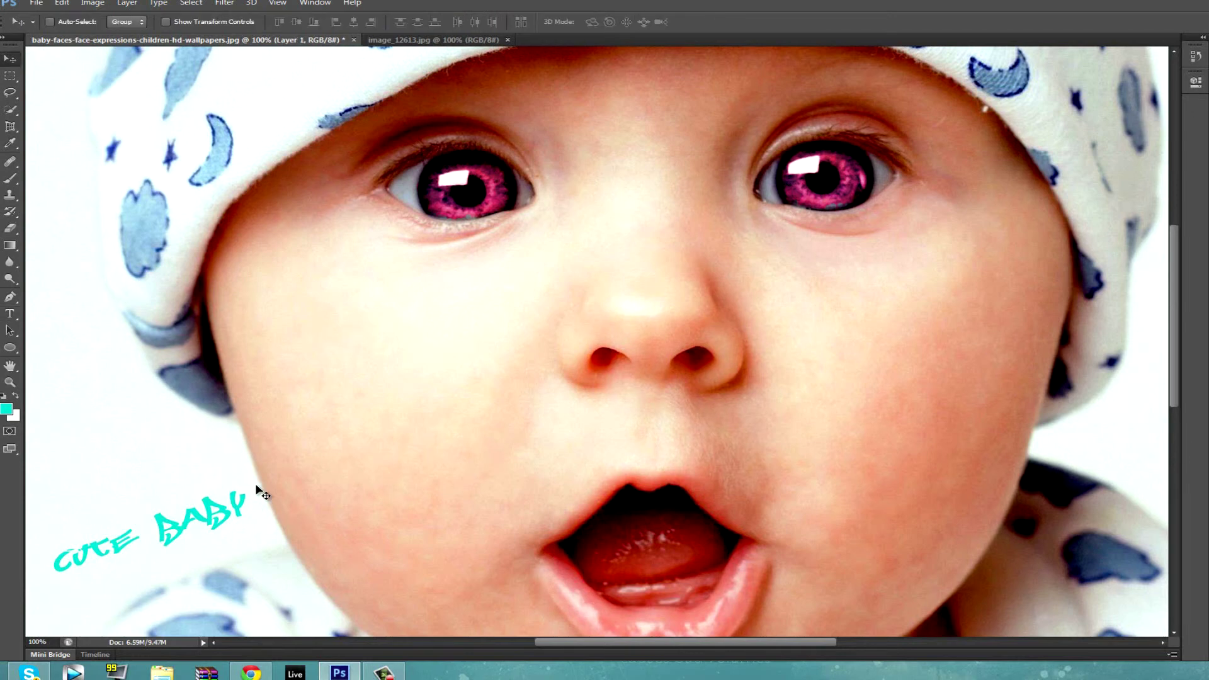
left_click(255, 484, "ctrl")
left_click(158, 514)
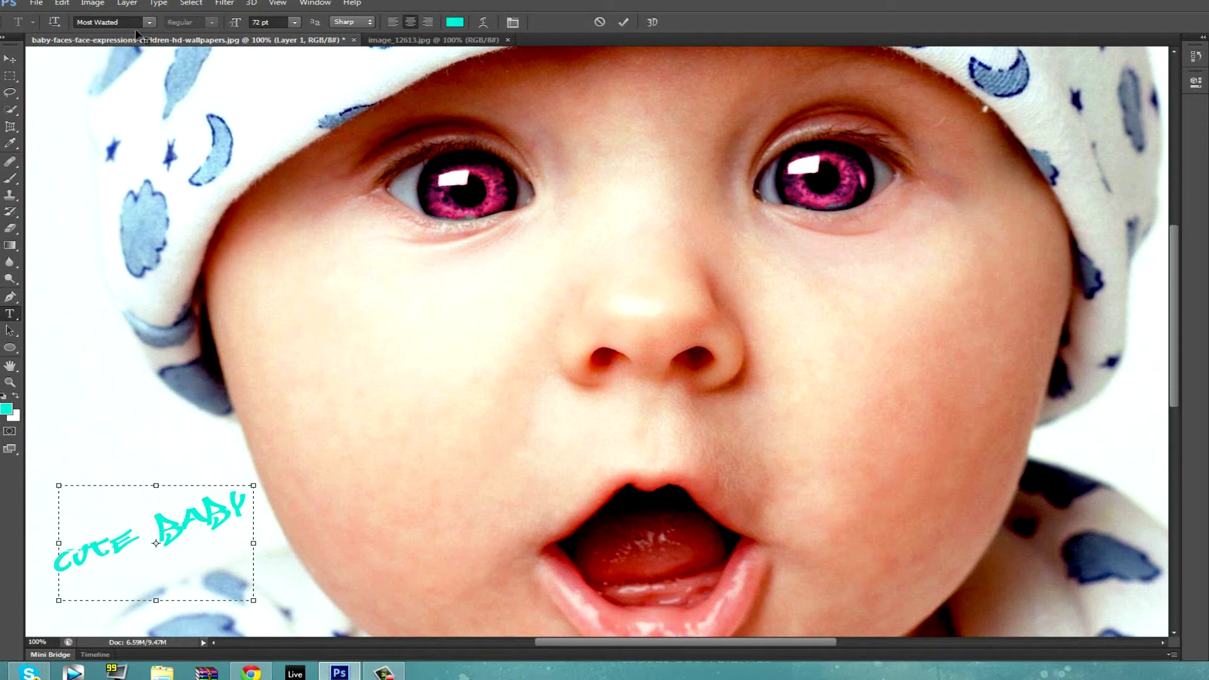
- Move the cyan 'cUTE bABY' caption into the photo's top-left corner
left_click(61, 3)
left_click(34, 3)
left_click(162, 432)
scroll(189, 466, "up", 1)
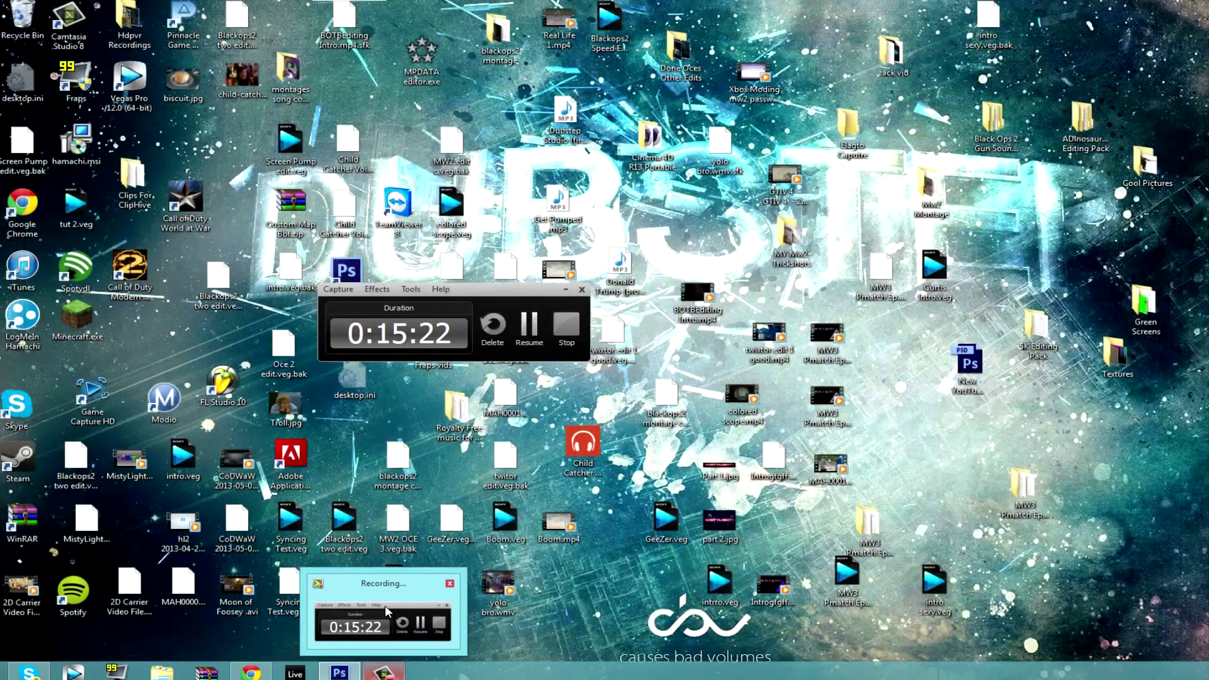
- Switch to a full-screen view of the finished pink-eyed baby photo
left_click(385, 606)
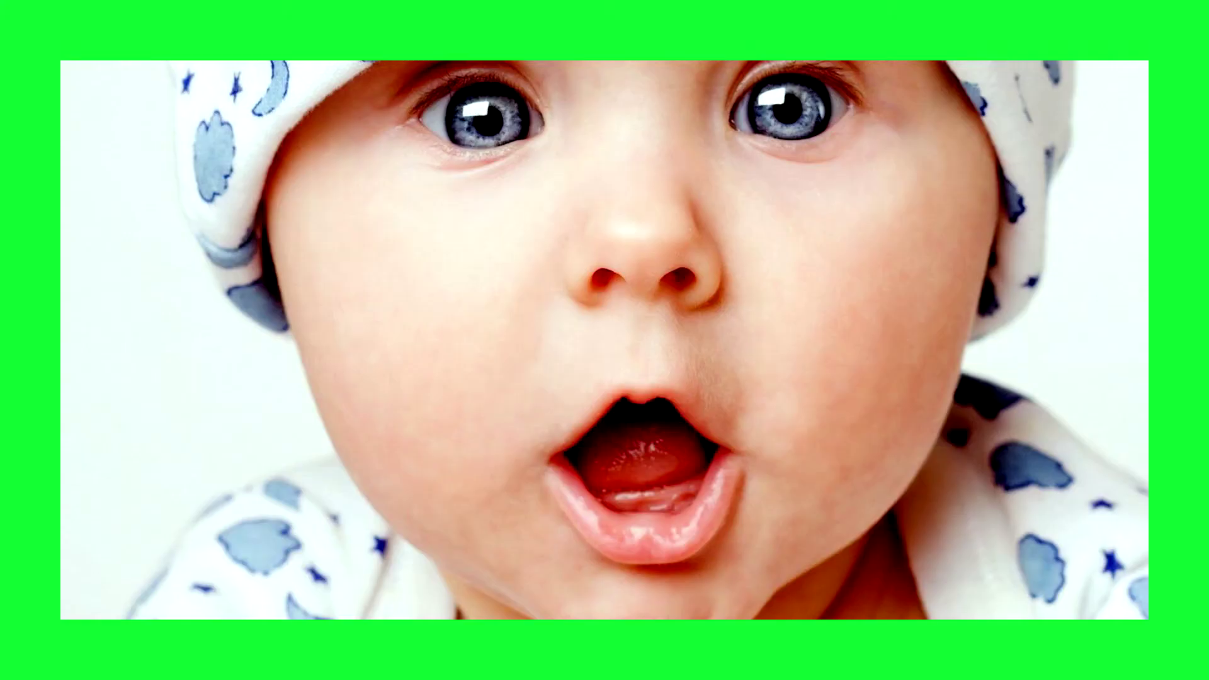